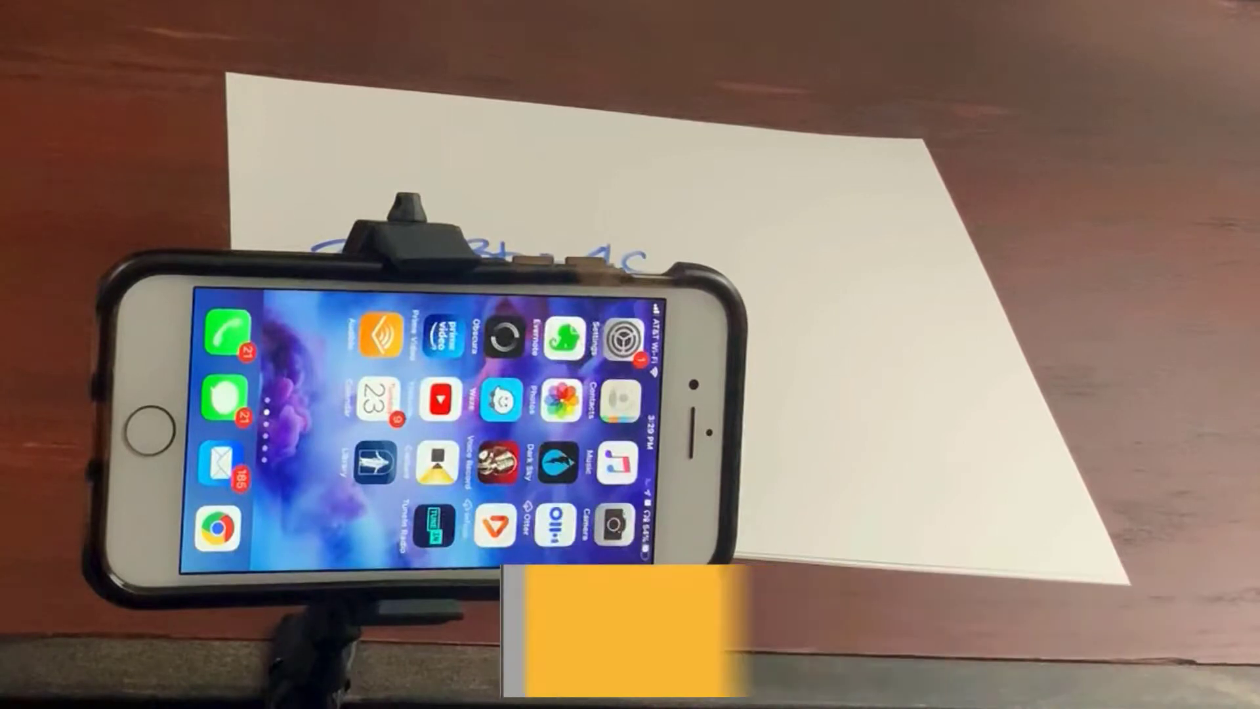
Open the phone's camera in Video mode, focus on the paper, and start recording the handwritten equation
click(614, 525)
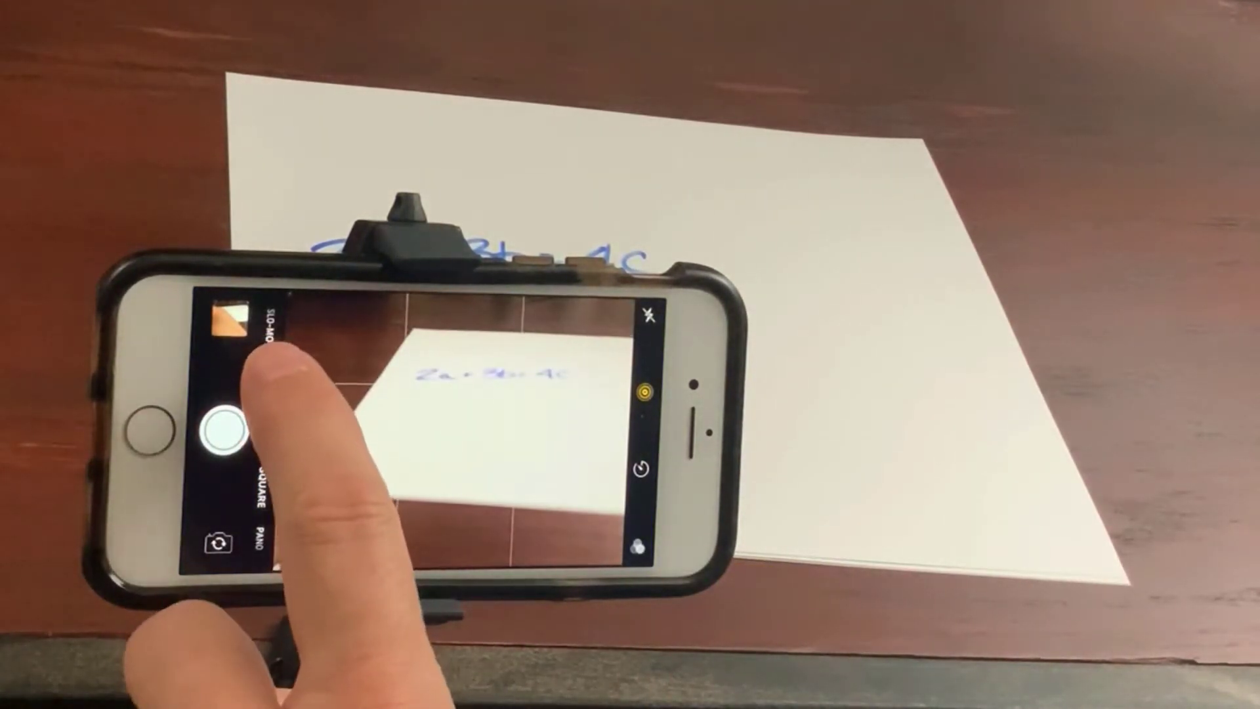
drag(266, 378, 272, 424)
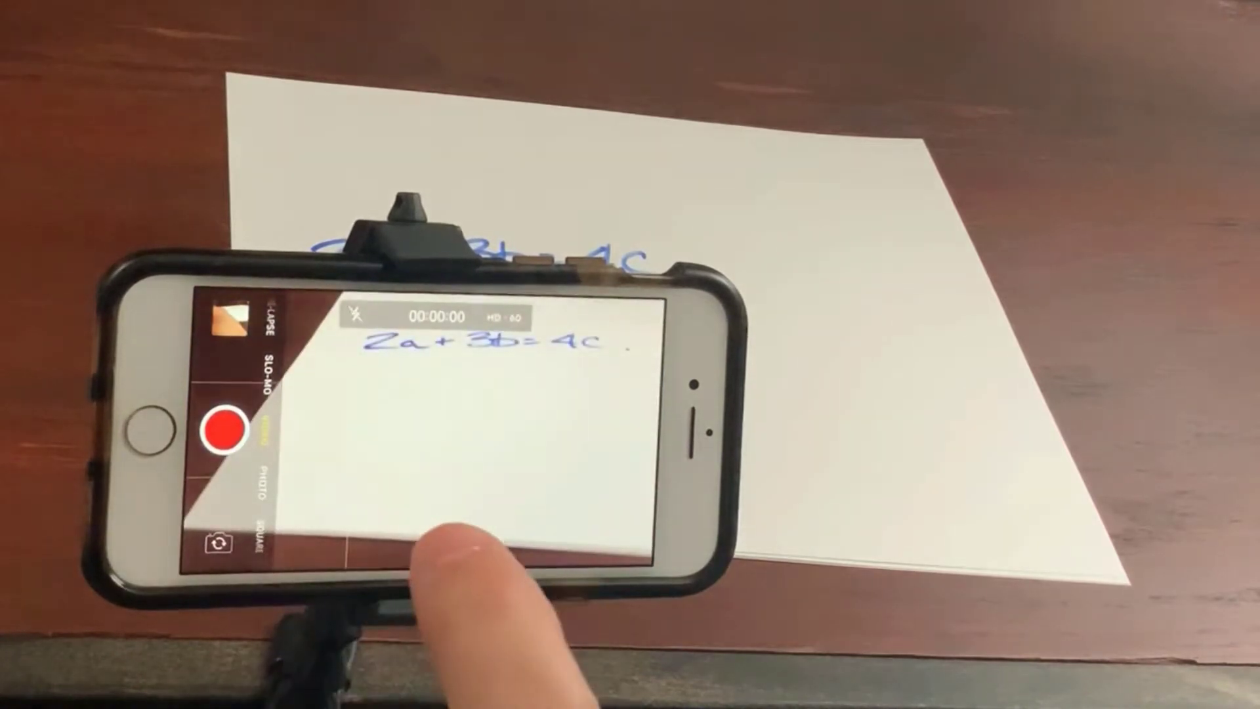
click(535, 519)
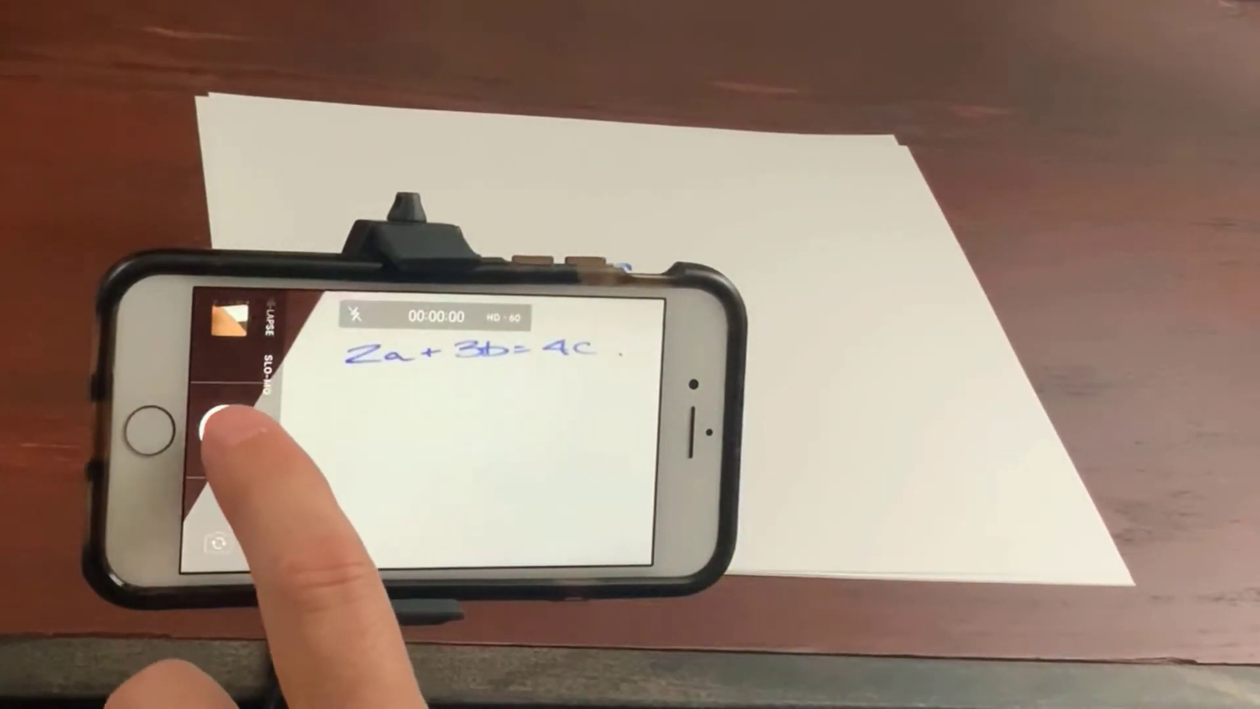
click(220, 427)
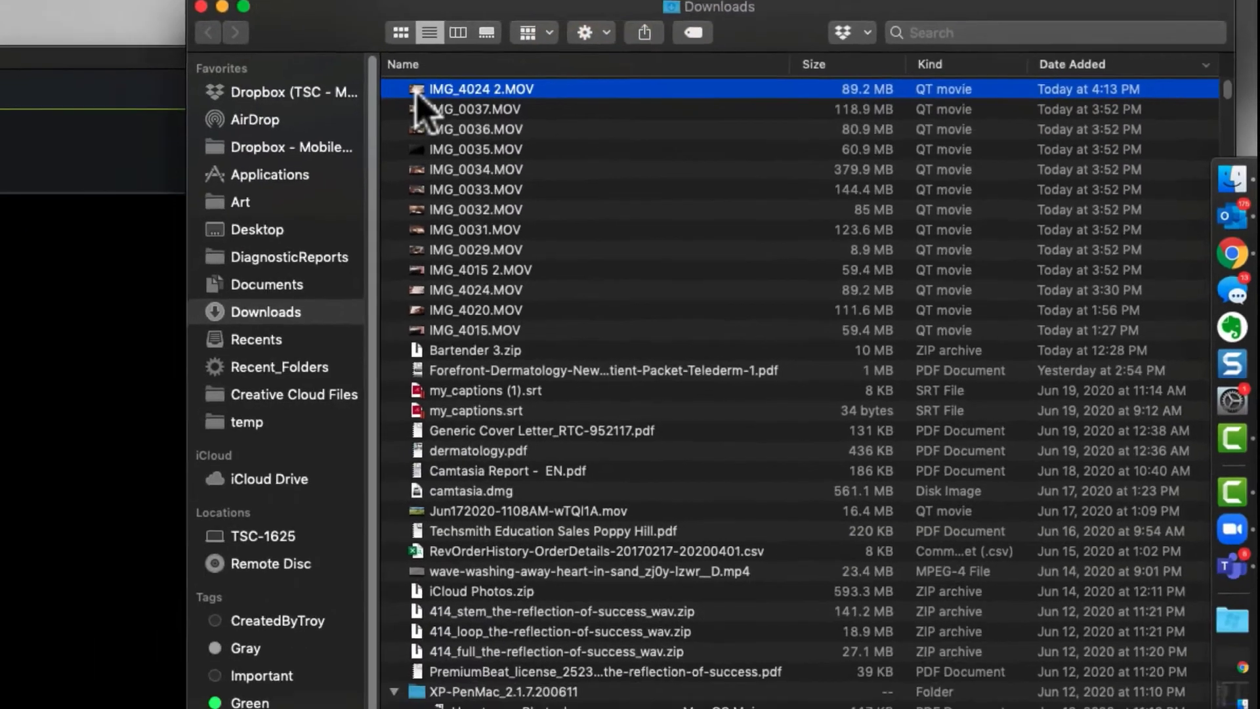
Switch to Camtasia, import IMG_4024 2.MOV from Downloads into the Media Bin, and add it to the timeline
drag(188, 164, 148, 211)
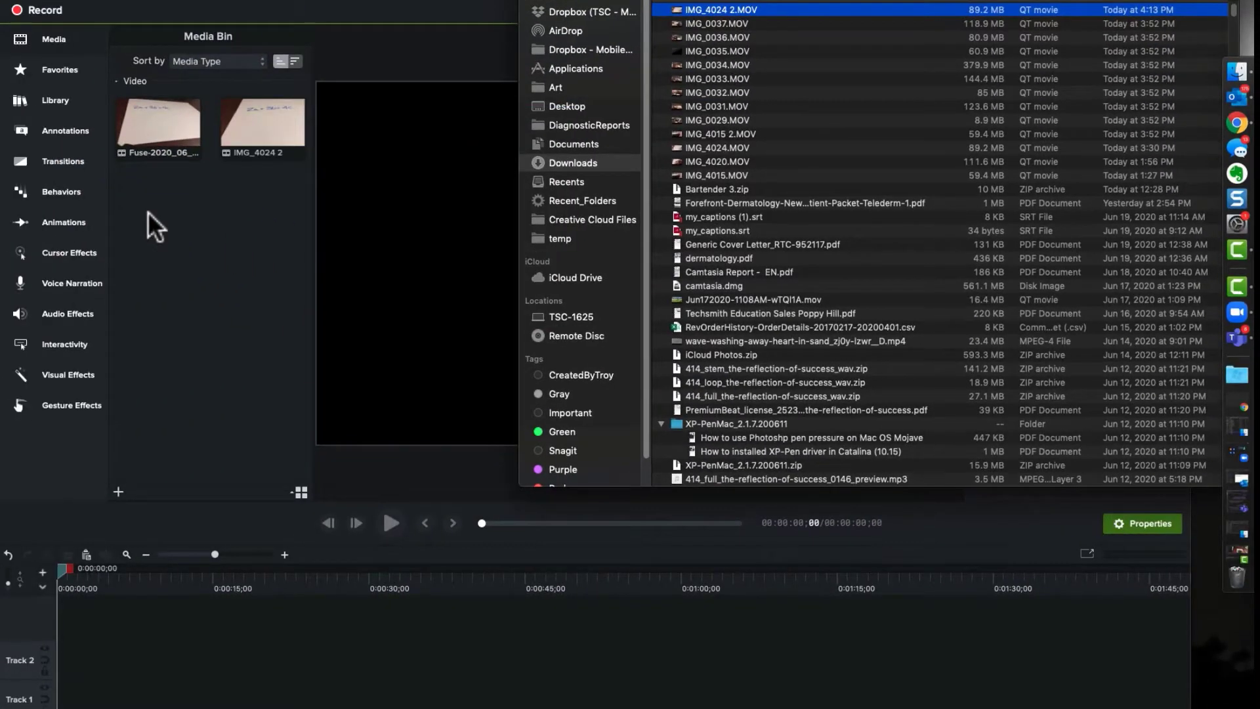
click(254, 119)
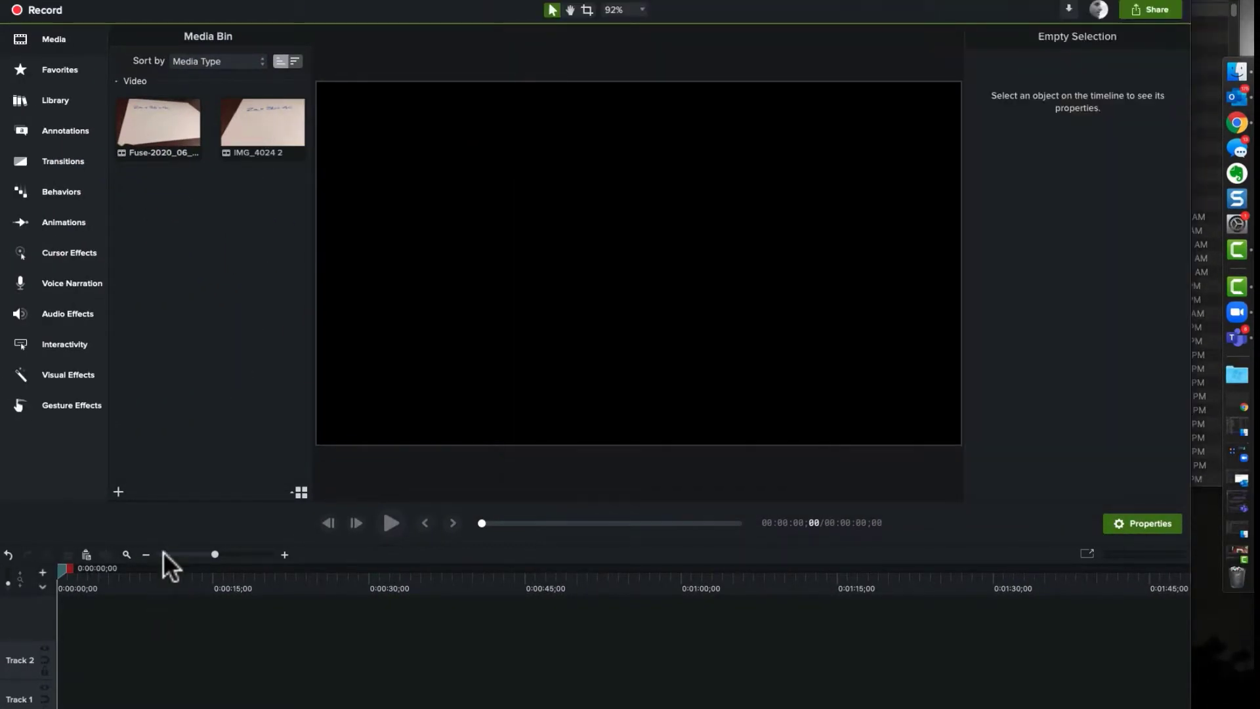
drag(238, 137, 233, 299)
drag(60, 657, 60, 657)
drag(80, 584, 376, 610)
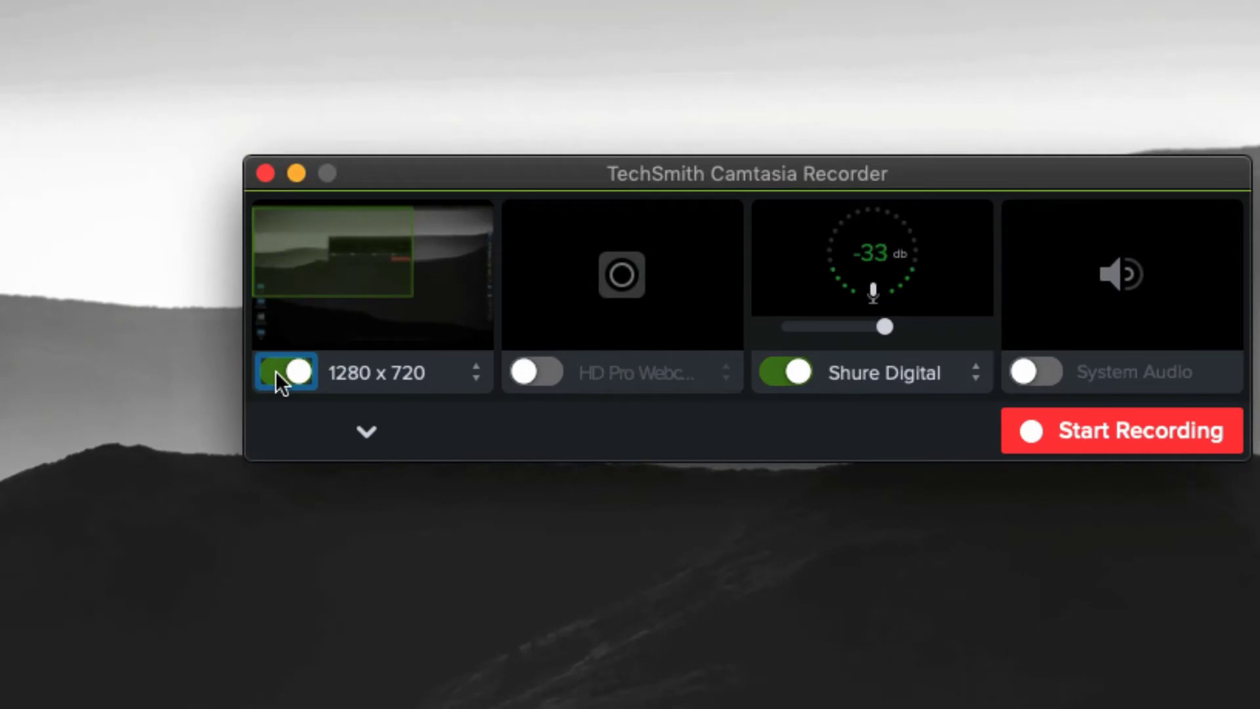
Record the handwriting with the HD Pro webcam and Shure Digital microphone, with screen capture off, and stop the recording
click(285, 372)
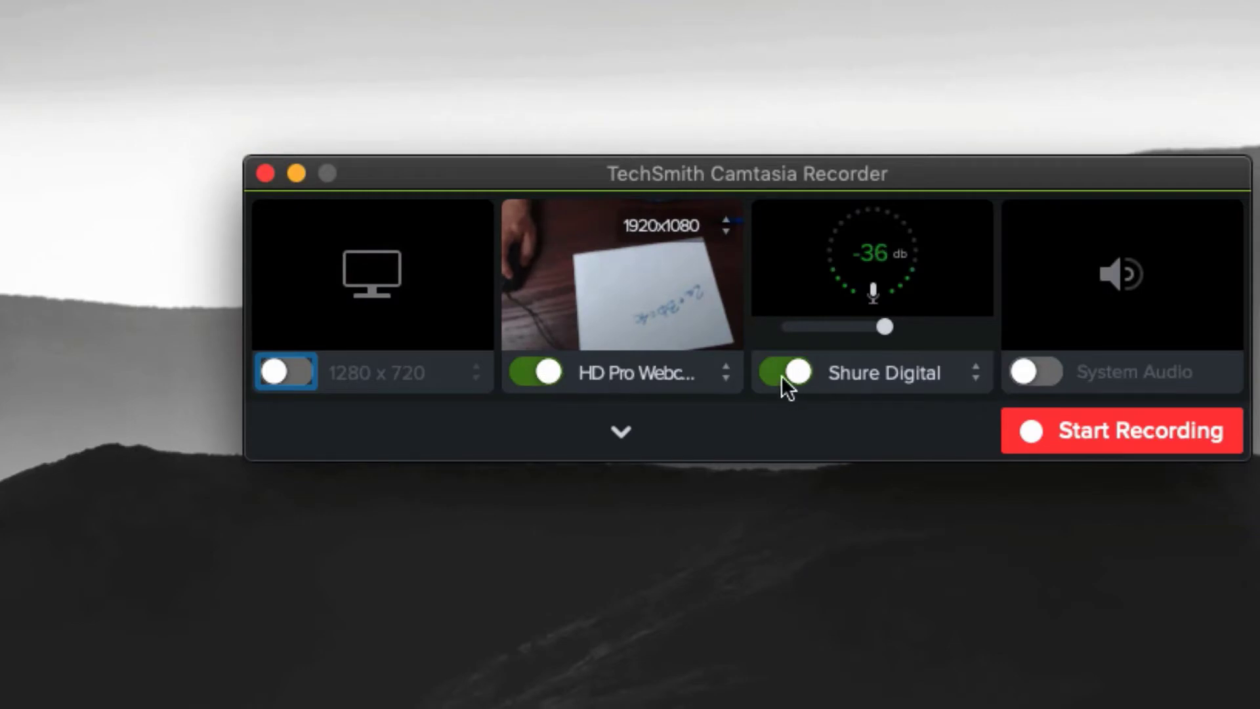
click(1129, 431)
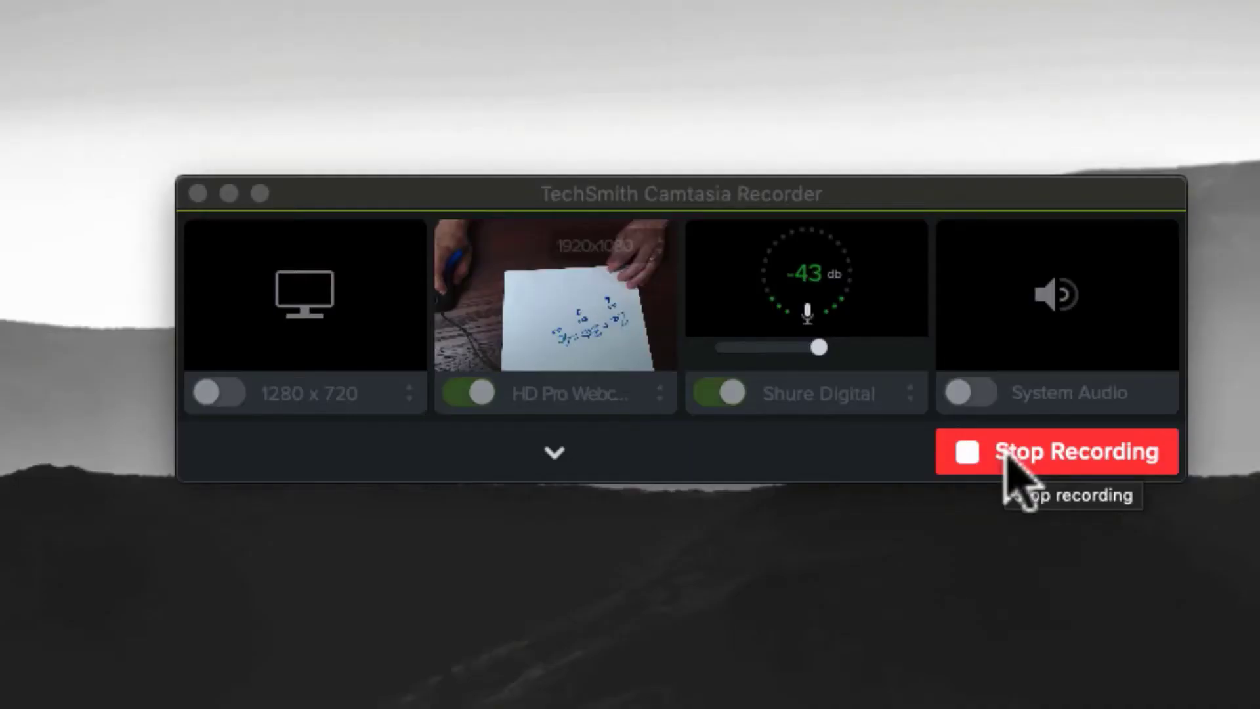
click(1007, 457)
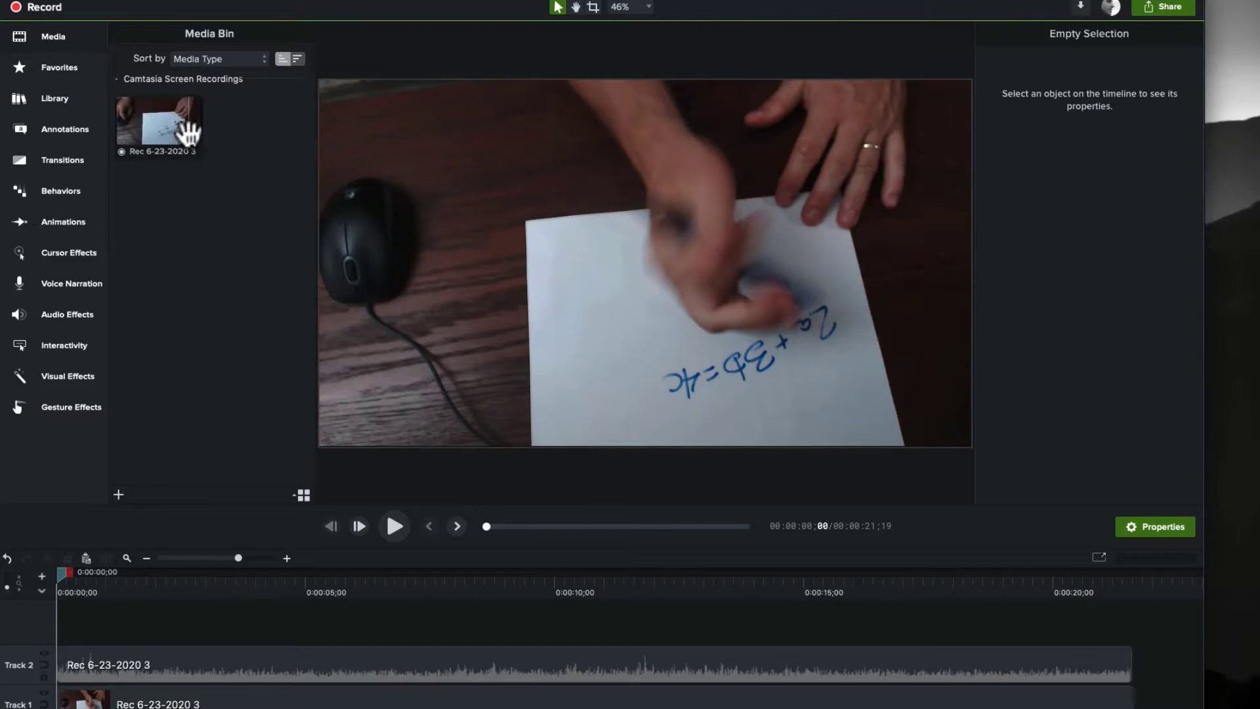
Review the Rec 6-23-2020 3 webcam recording and its separate audio clip on the timeline
click(129, 659)
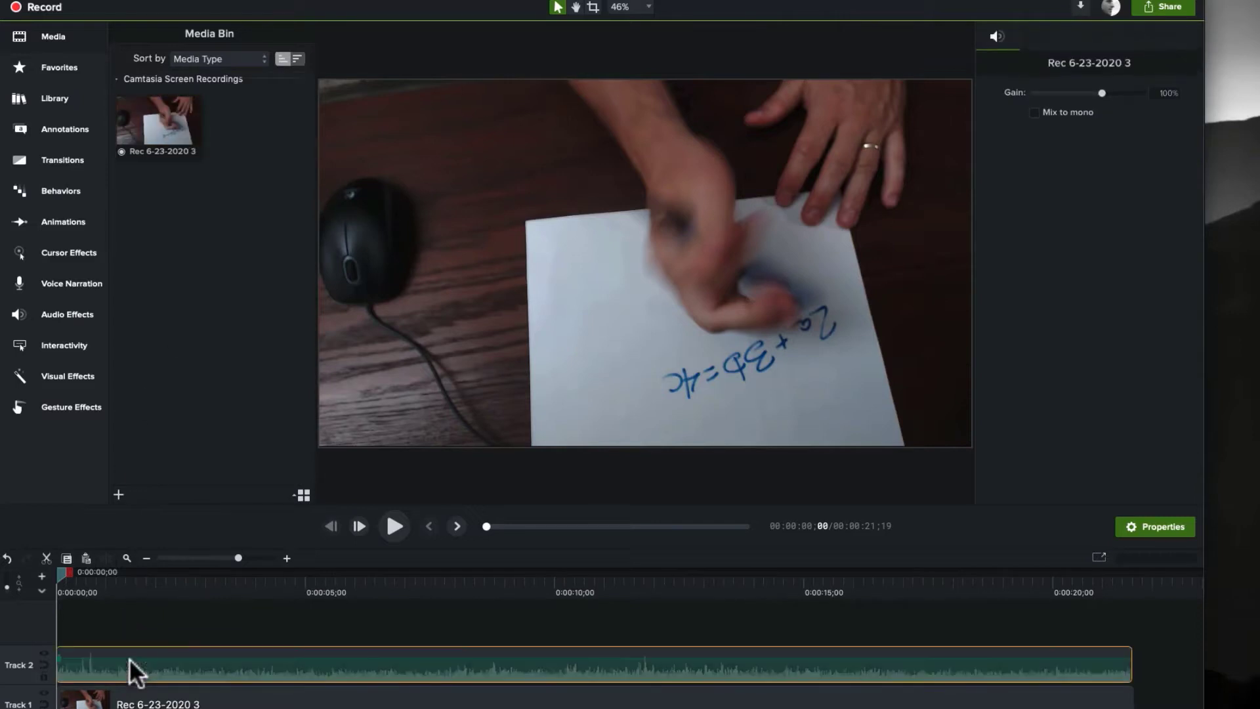
click(393, 571)
drag(392, 570, 887, 560)
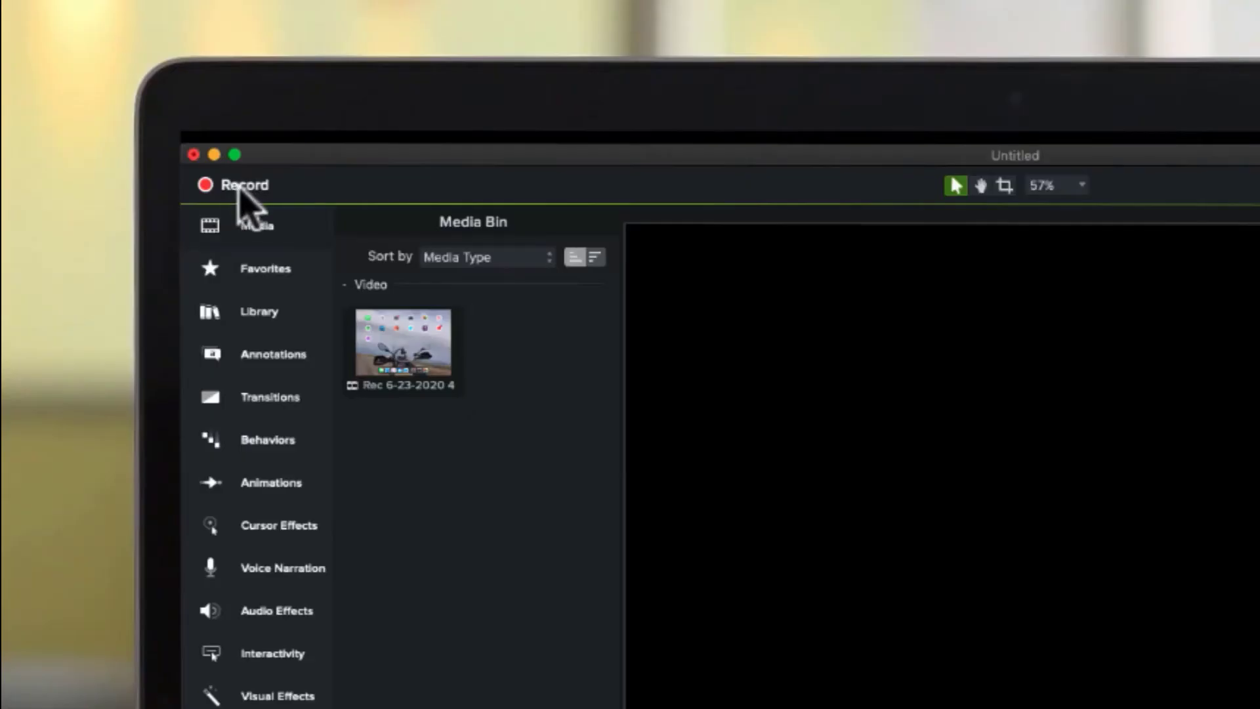
Start a new recording with the connected iPad as the screen source and Shure Digital as the microphone
click(239, 188)
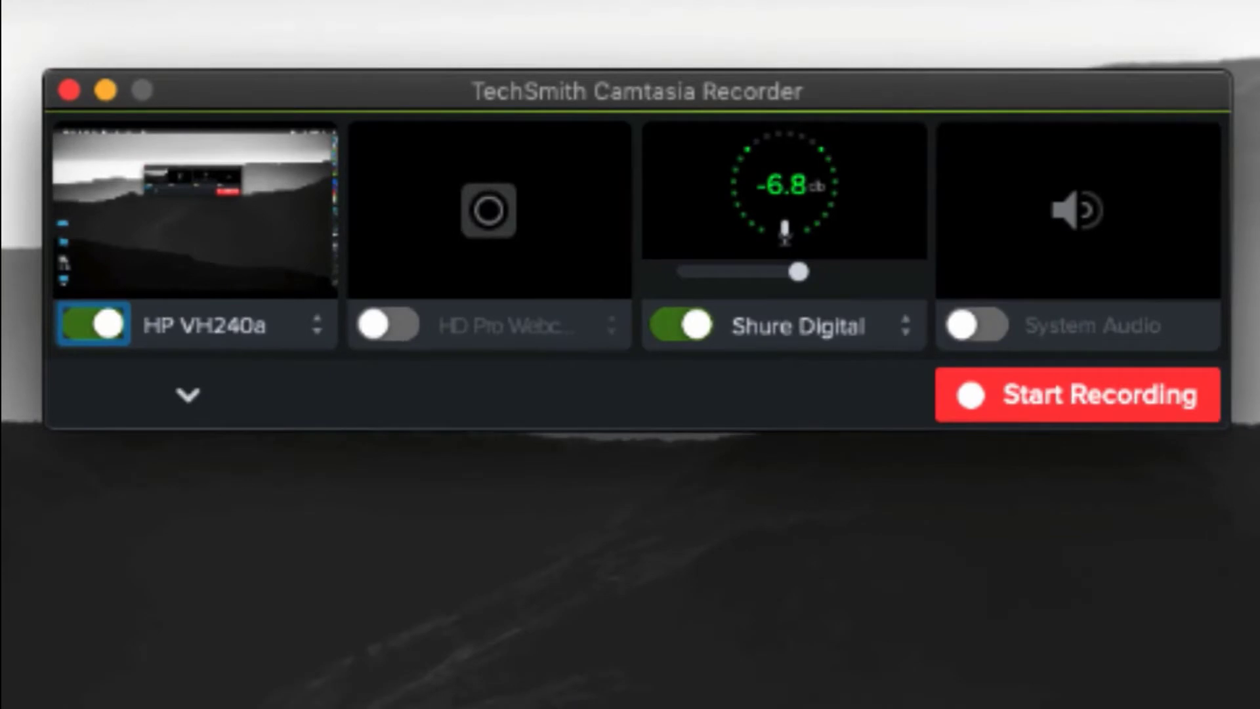
click(254, 321)
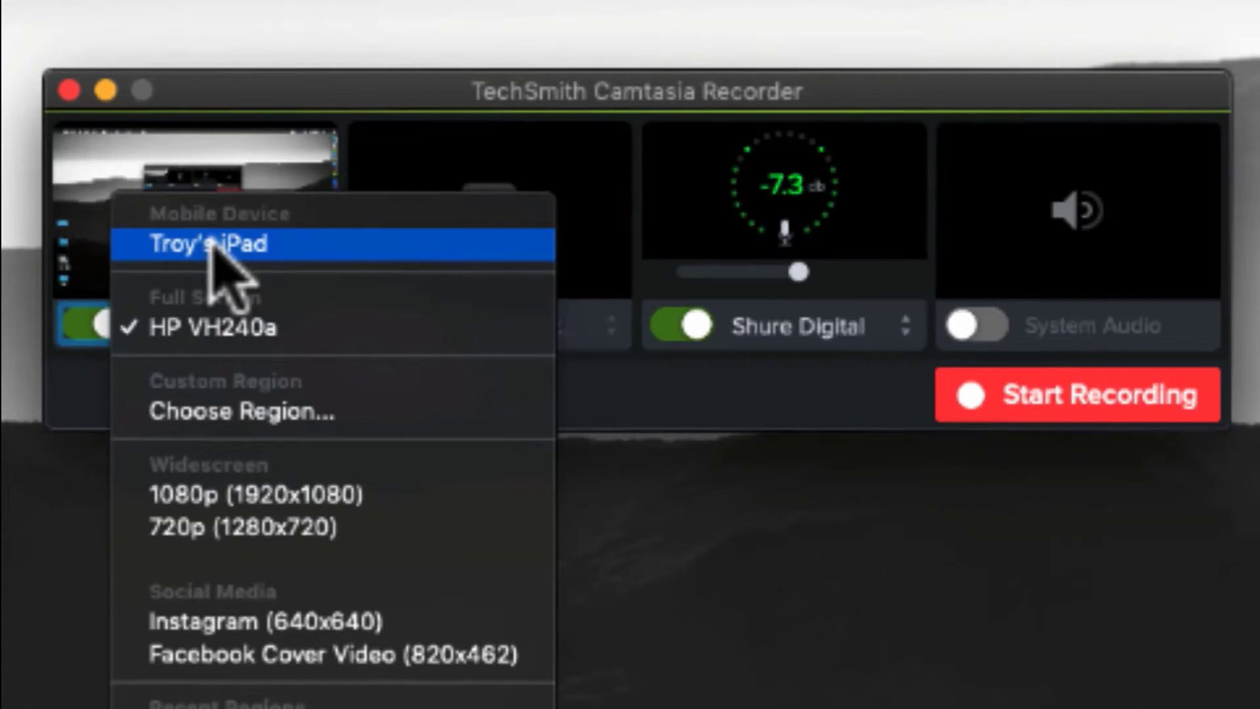
key(Escape)
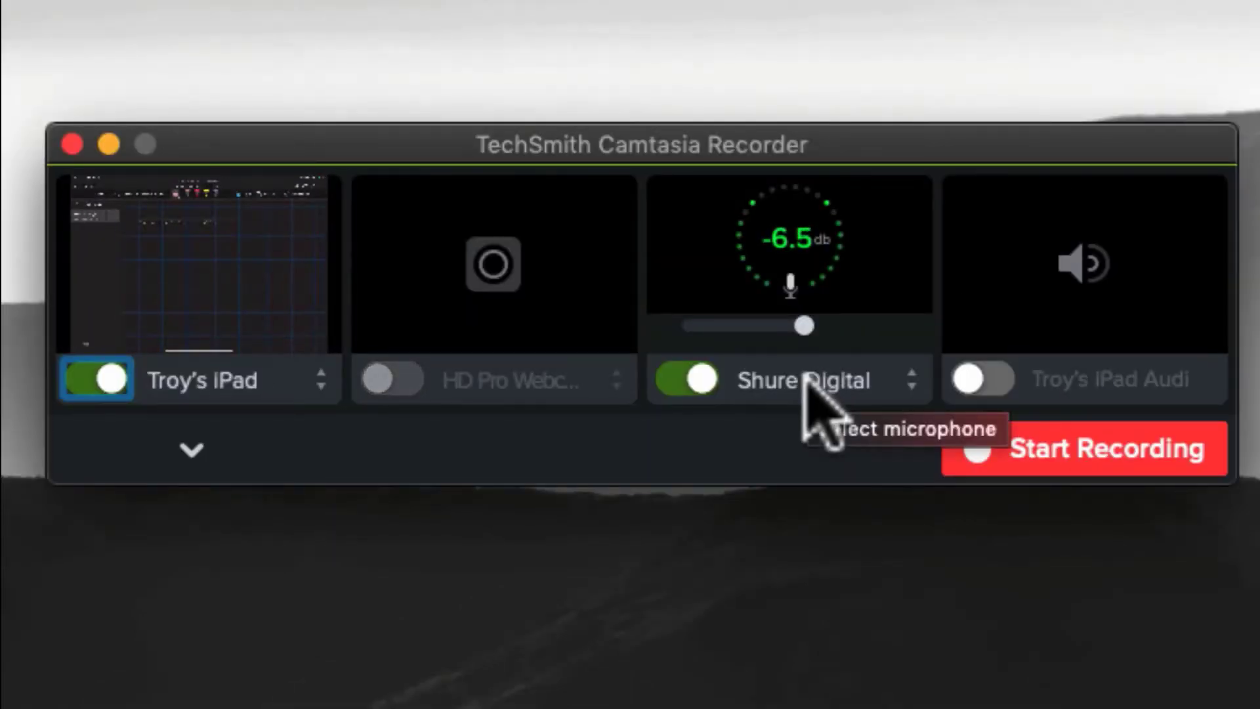
click(806, 382)
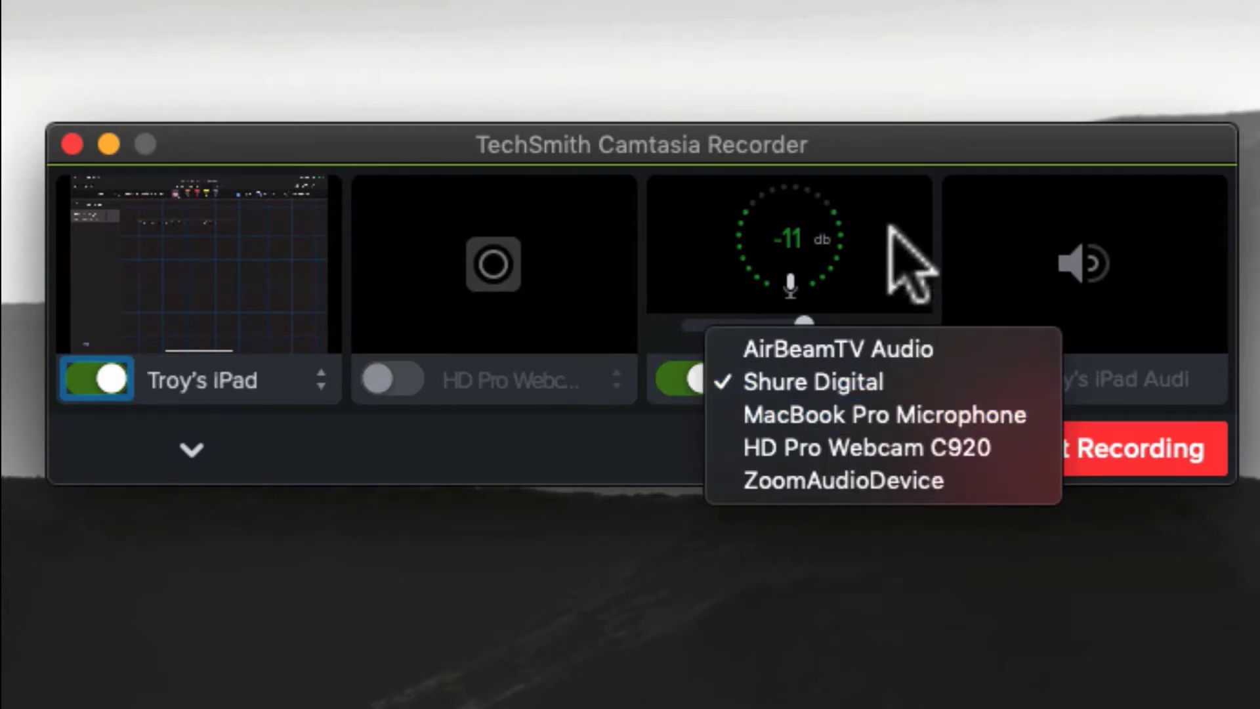
click(886, 386)
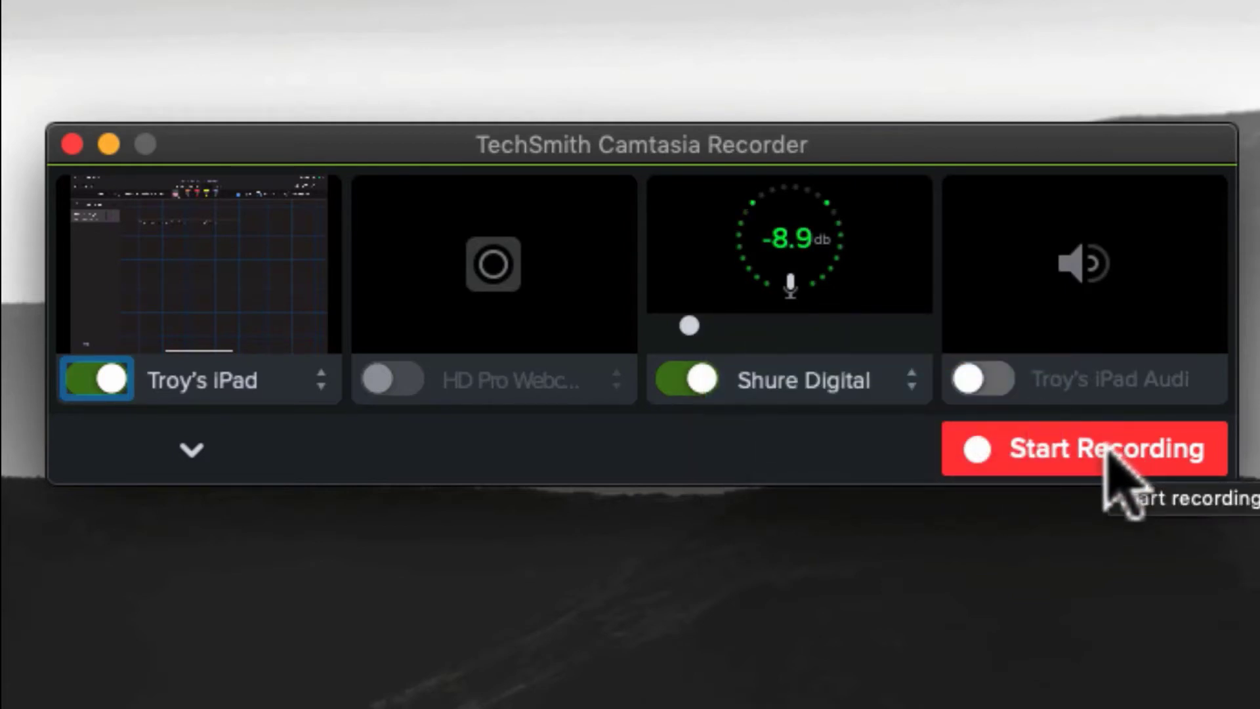
click(1109, 450)
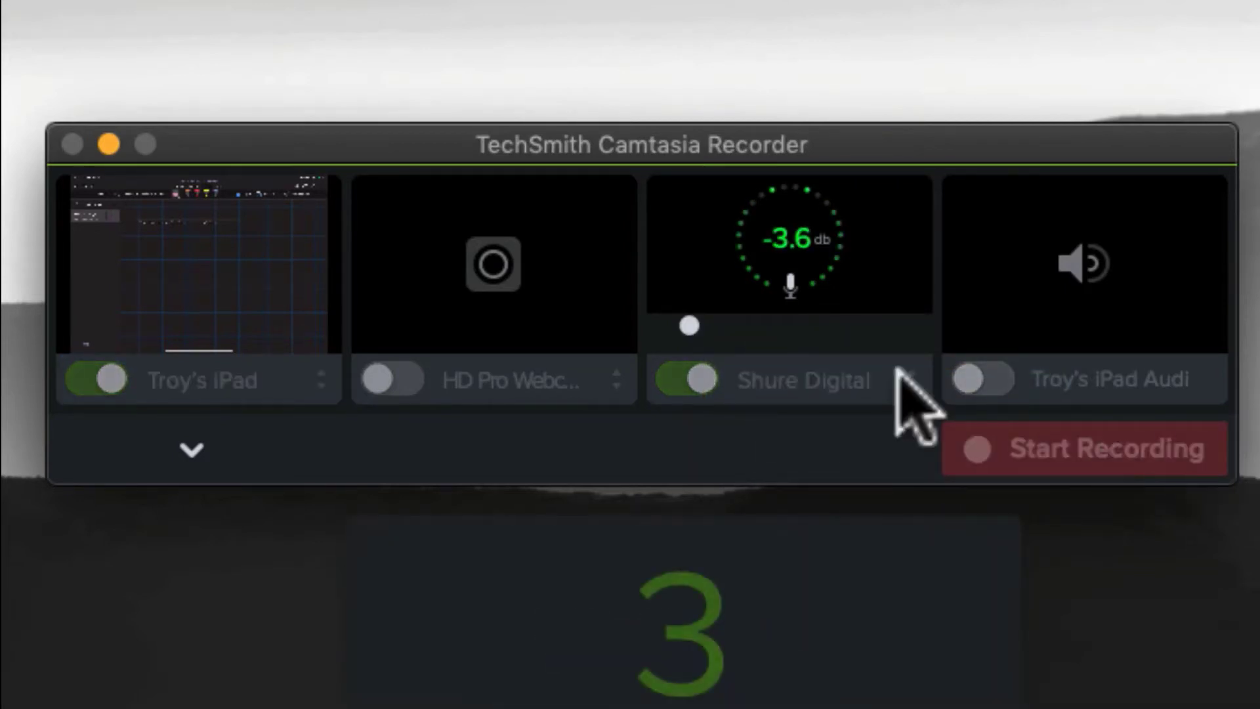
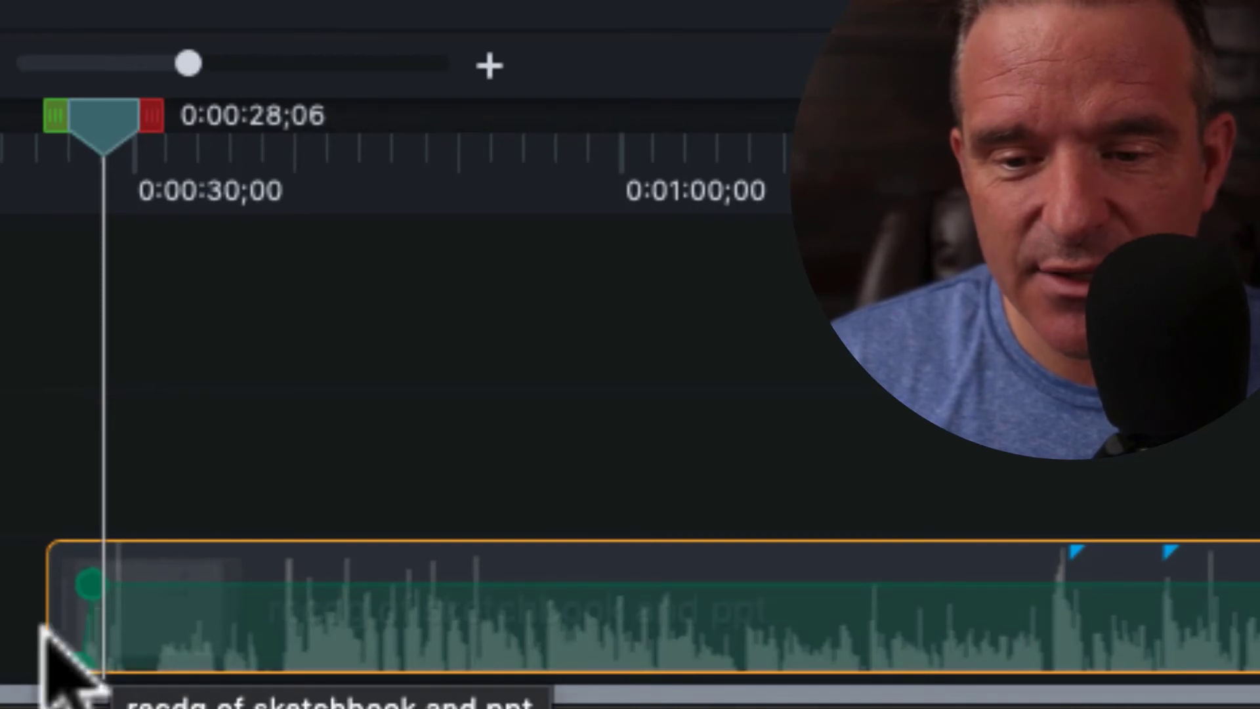
Trim the unwanted start and end of the "recdg of sketchbook and ppt" clip on Track 1
drag(57, 634, 144, 649)
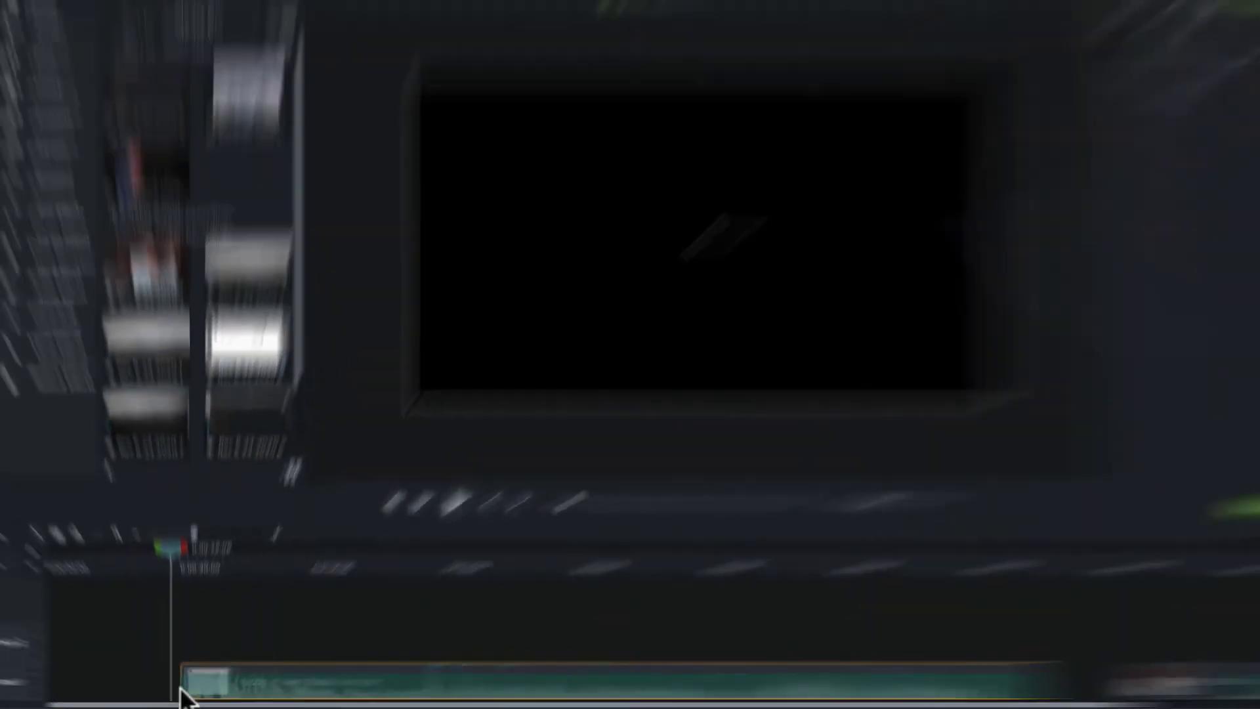
drag(176, 558, 186, 560)
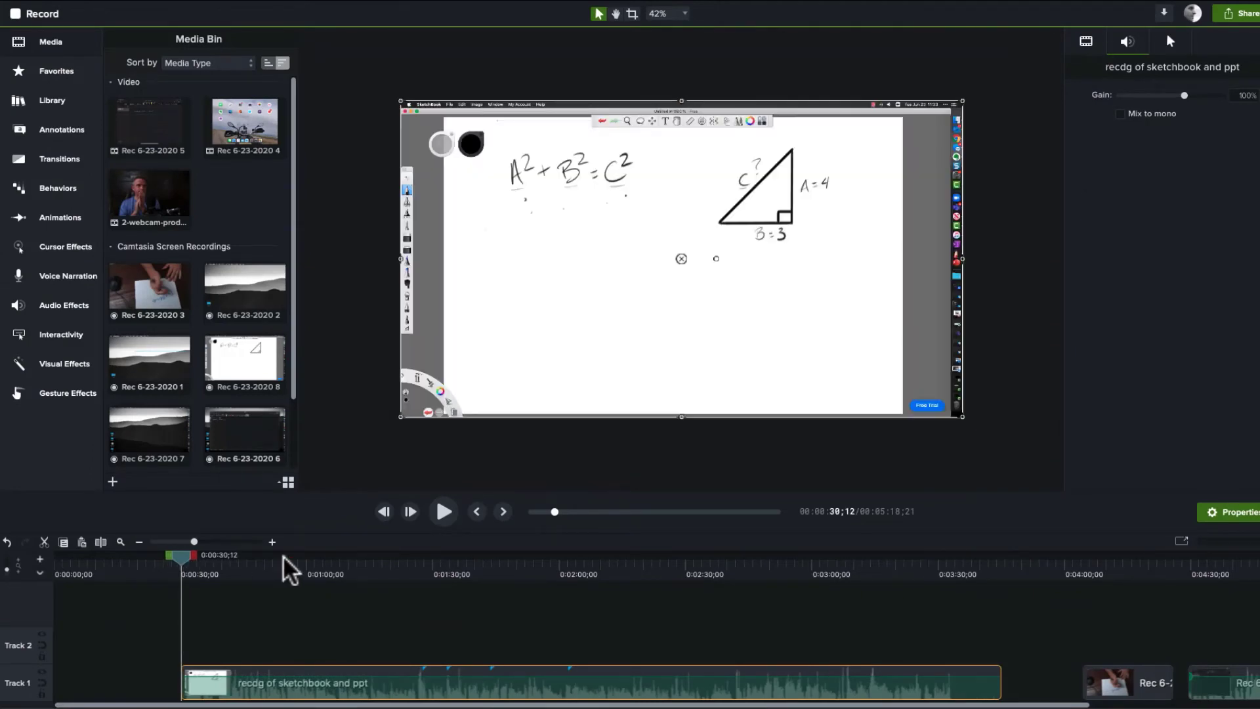
click(444, 511)
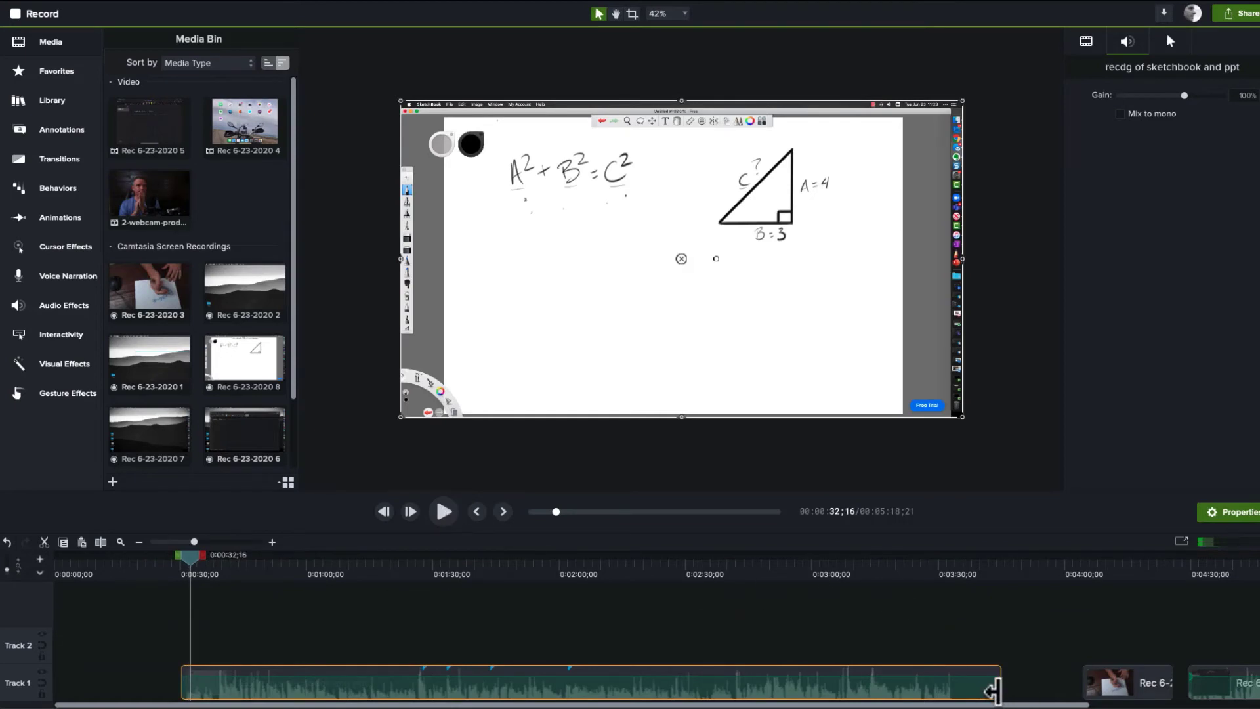
drag(992, 689, 959, 695)
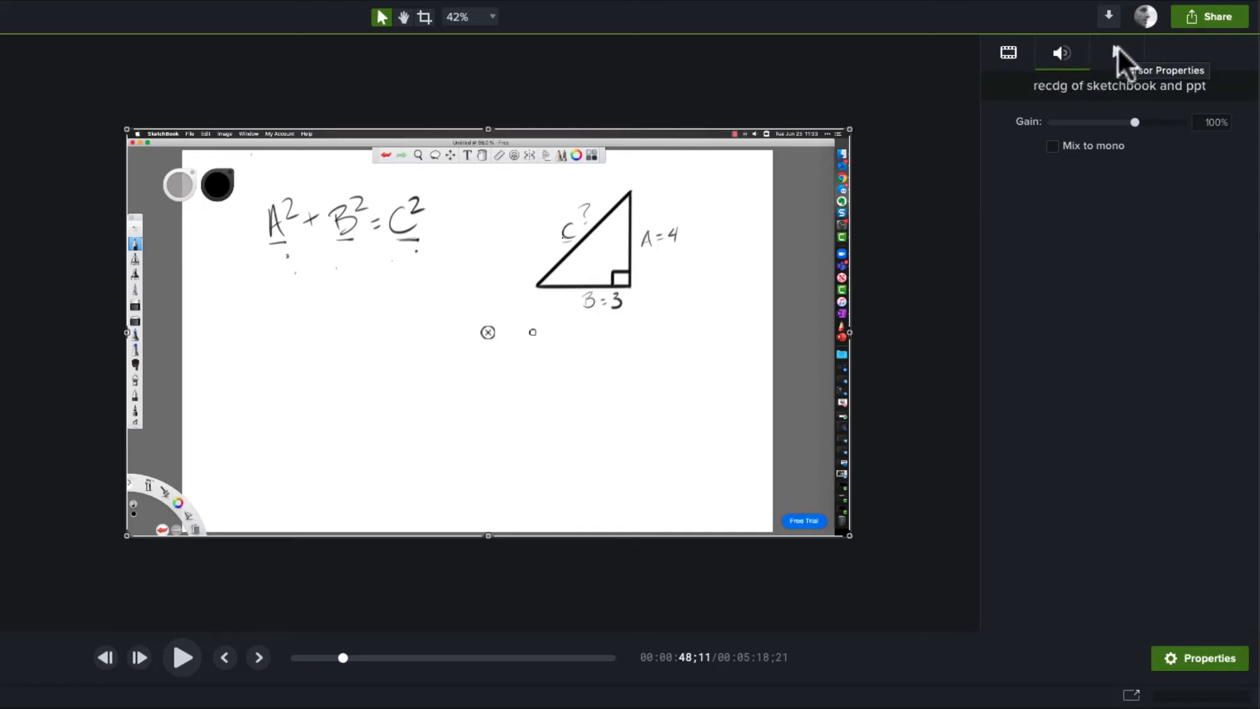
Enlarge the cursor in the sketchbook clip to a scale of 296% and preview it further along the timeline
click(1127, 54)
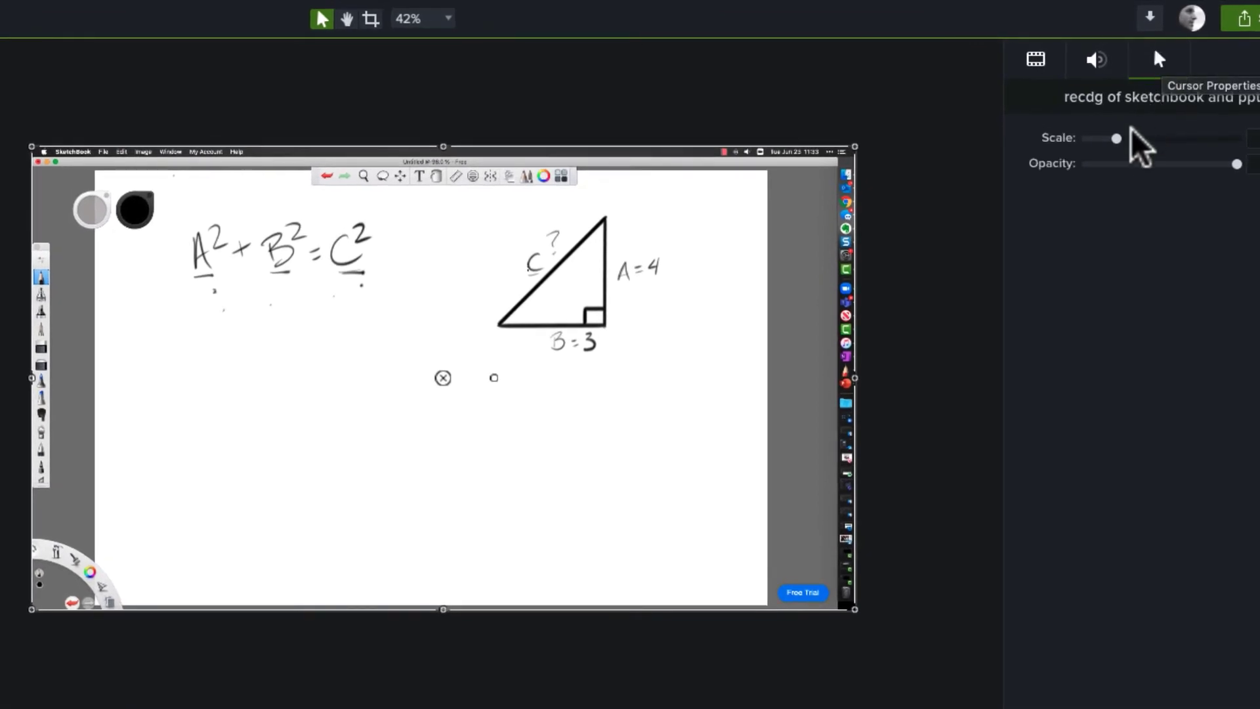
drag(1115, 140, 1173, 138)
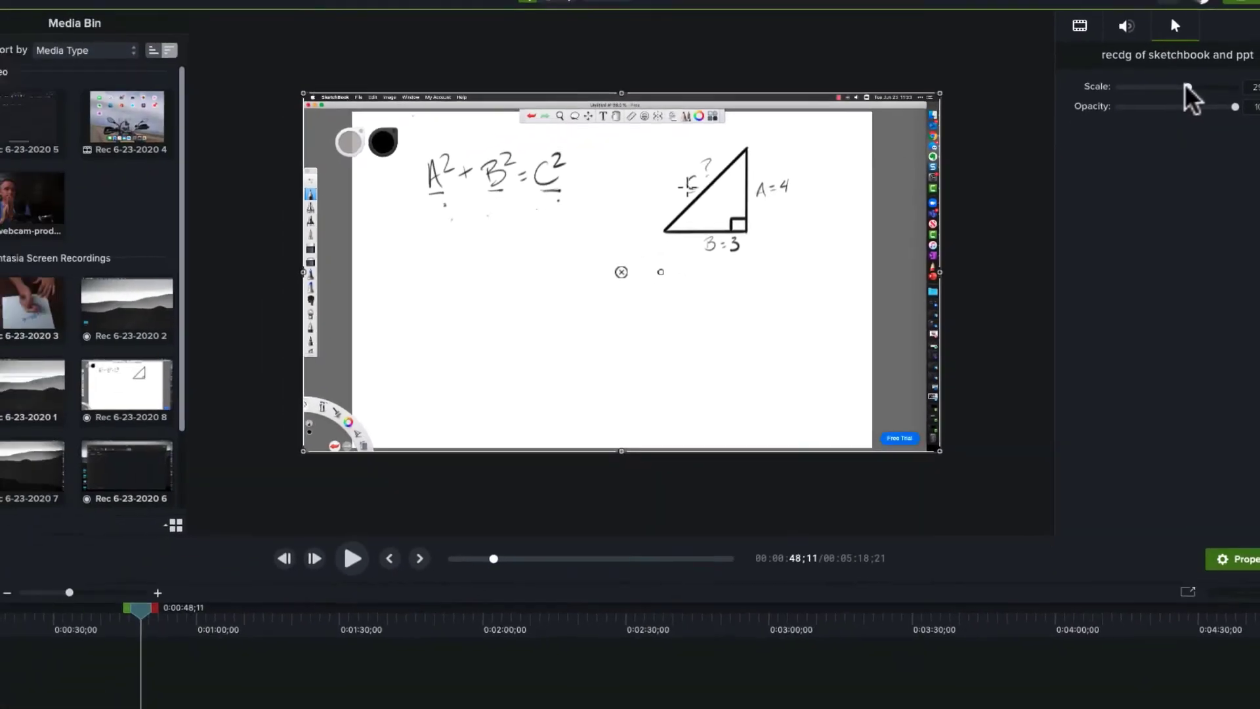
drag(174, 571, 267, 559)
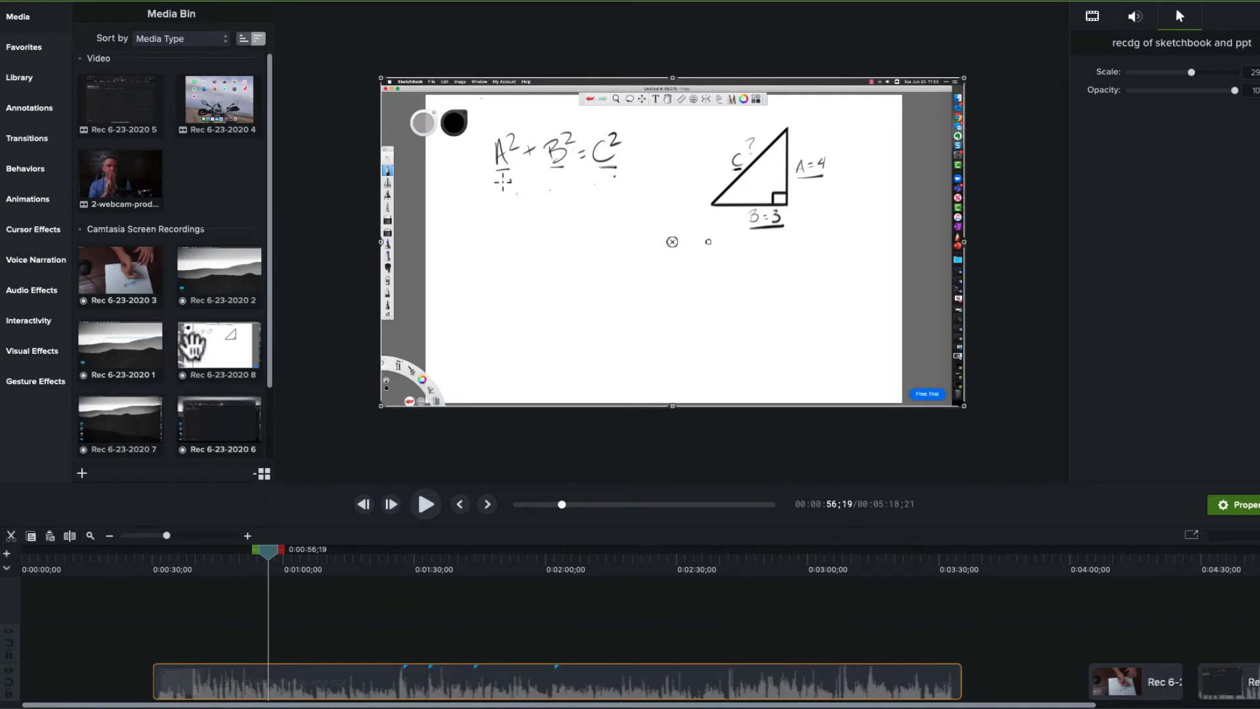
Apply the Highlight cursor effect to the sketchbook clip and preview it around one minute
click(35, 230)
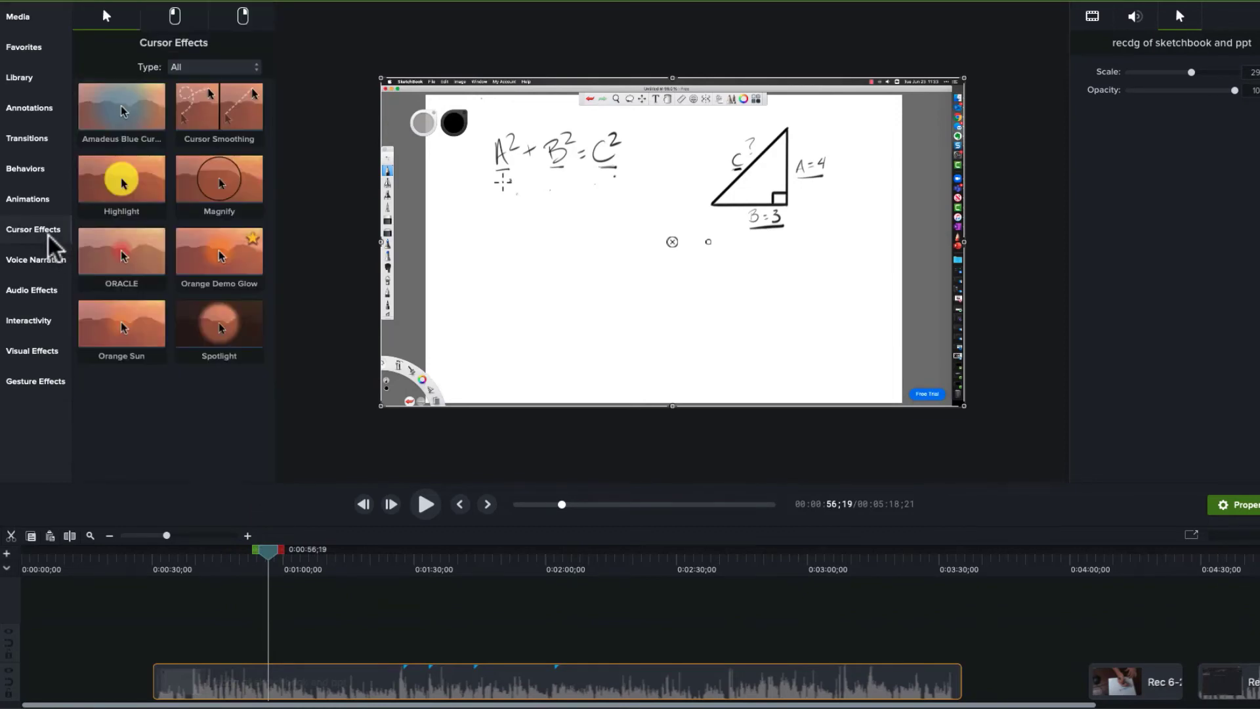
drag(131, 192, 200, 686)
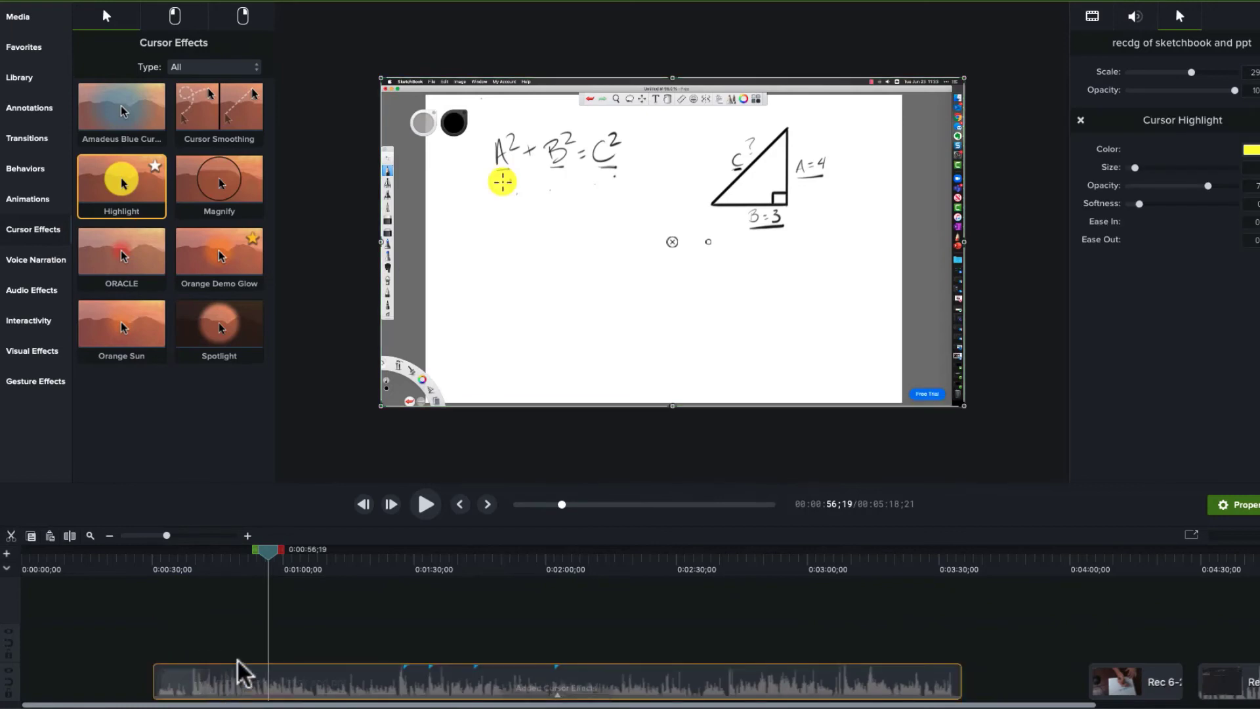
drag(169, 568, 302, 577)
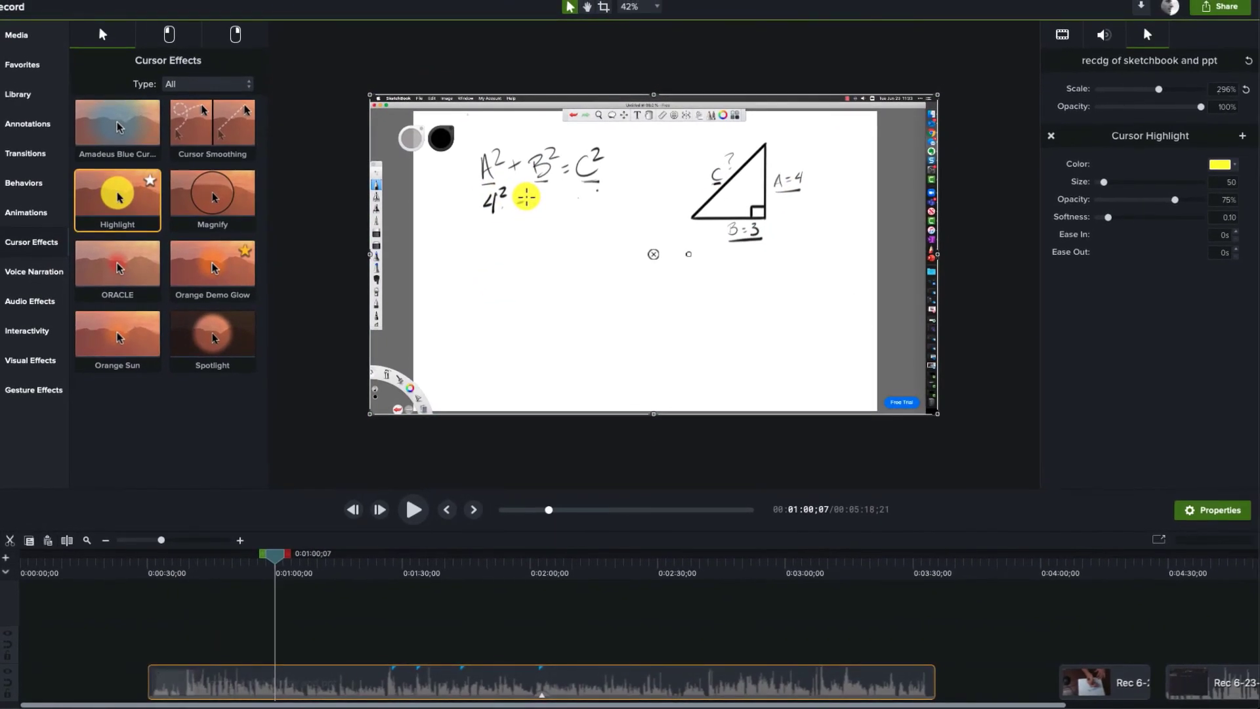
Change the cursor highlight to the orange in My Colors and set its softness to 0.87
click(1229, 170)
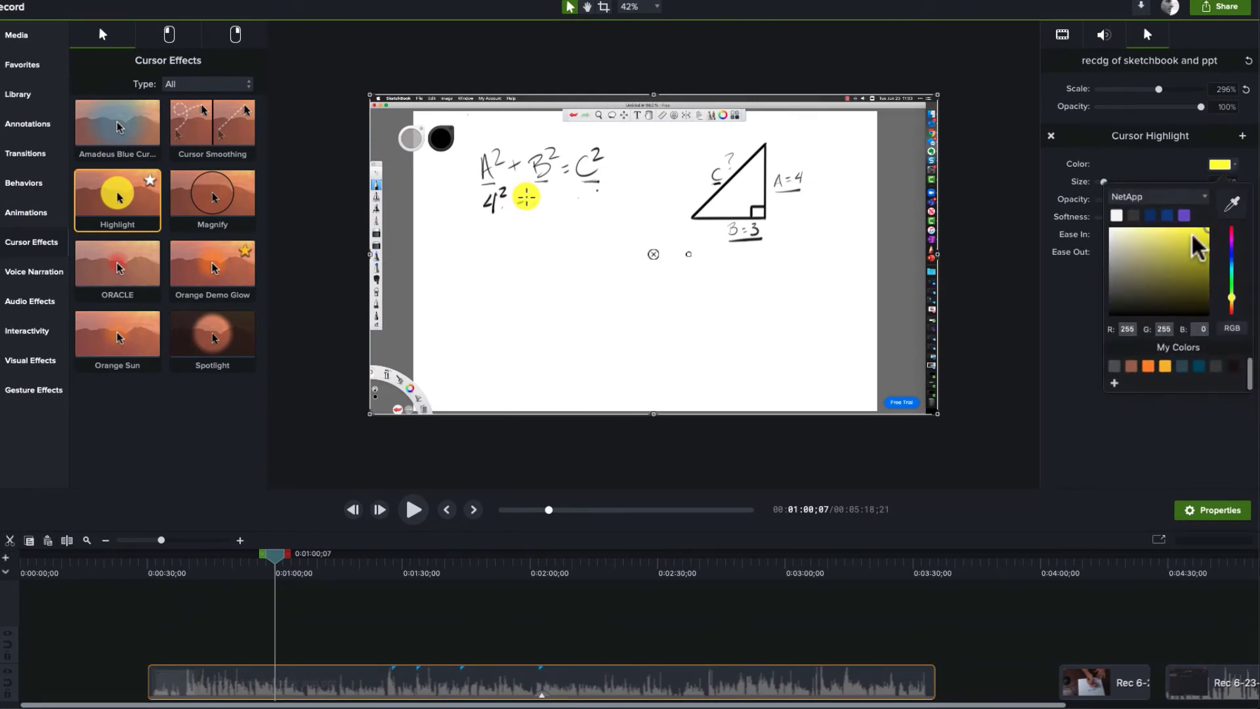
click(1148, 367)
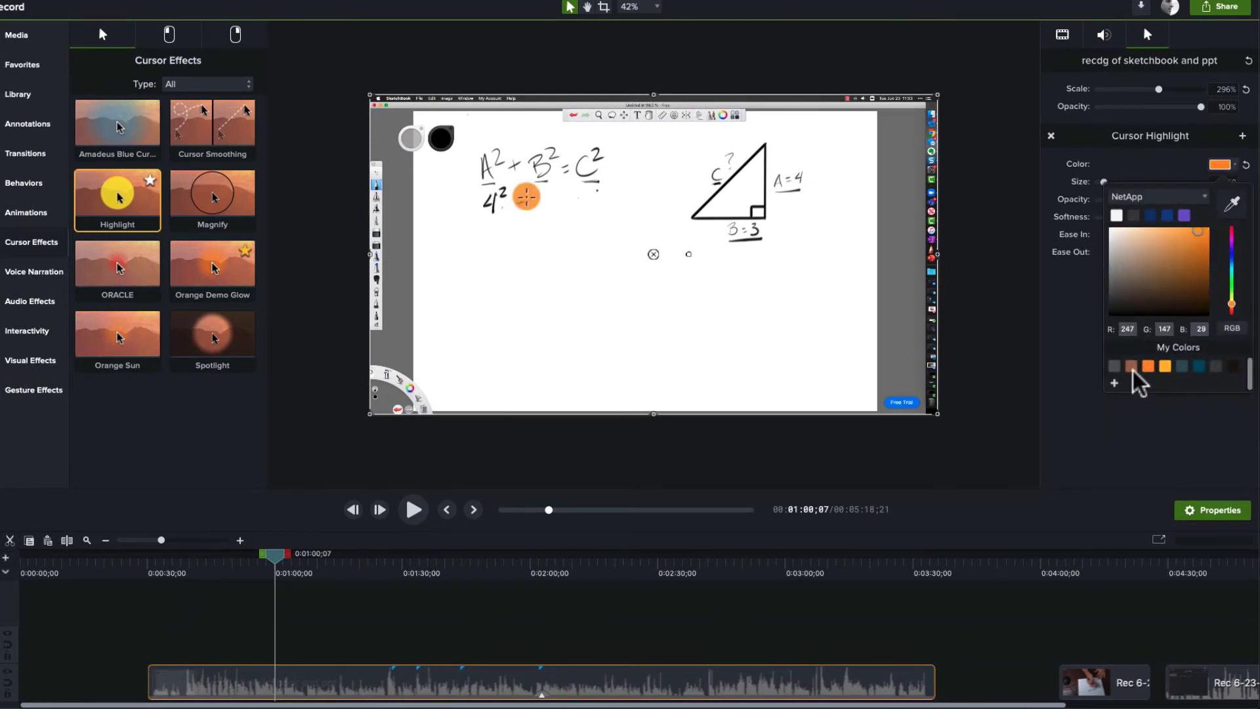
click(1068, 230)
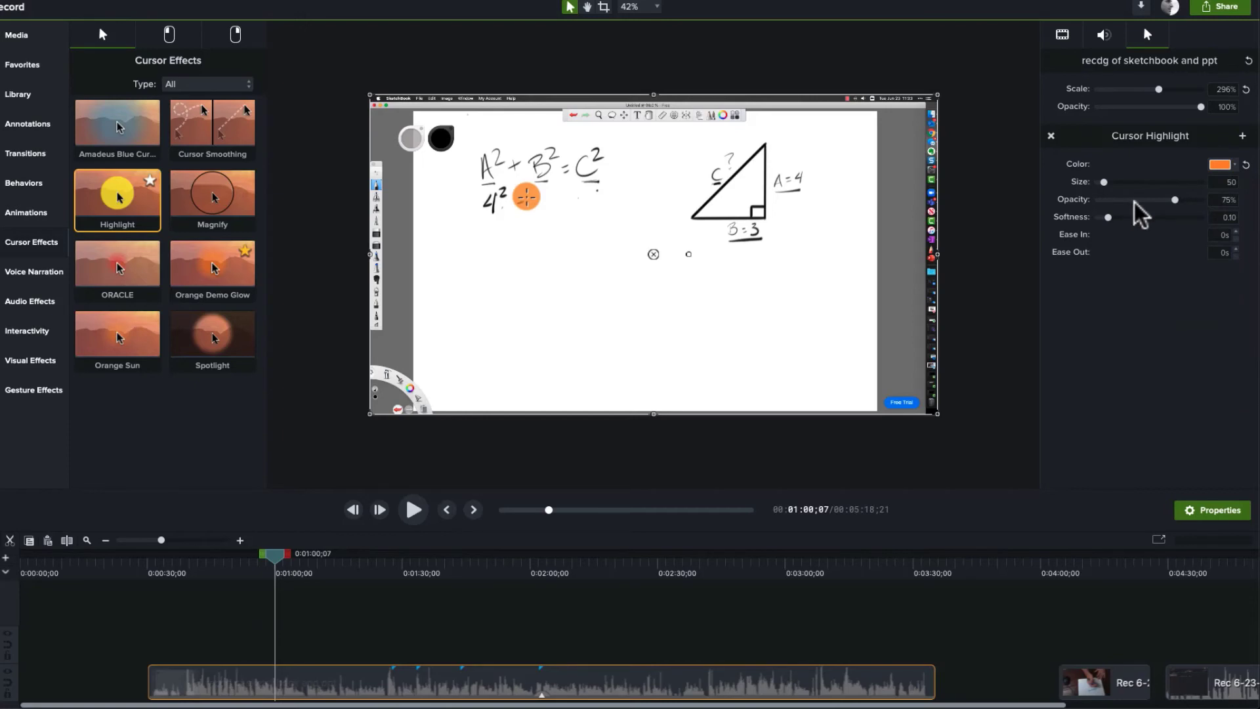
drag(1109, 217, 1187, 218)
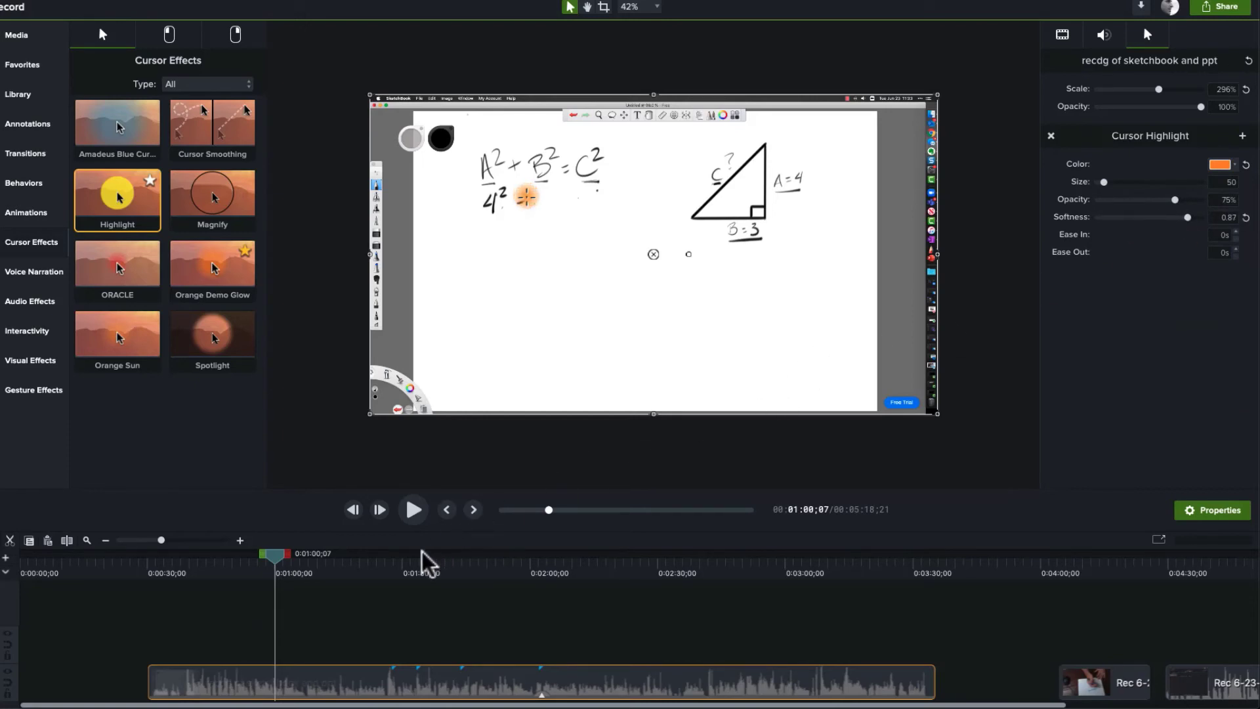
Rotate the Rec 6-23-2020 3 webcam clip 180° about its Z axis so the handwriting reads upright
click(382, 564)
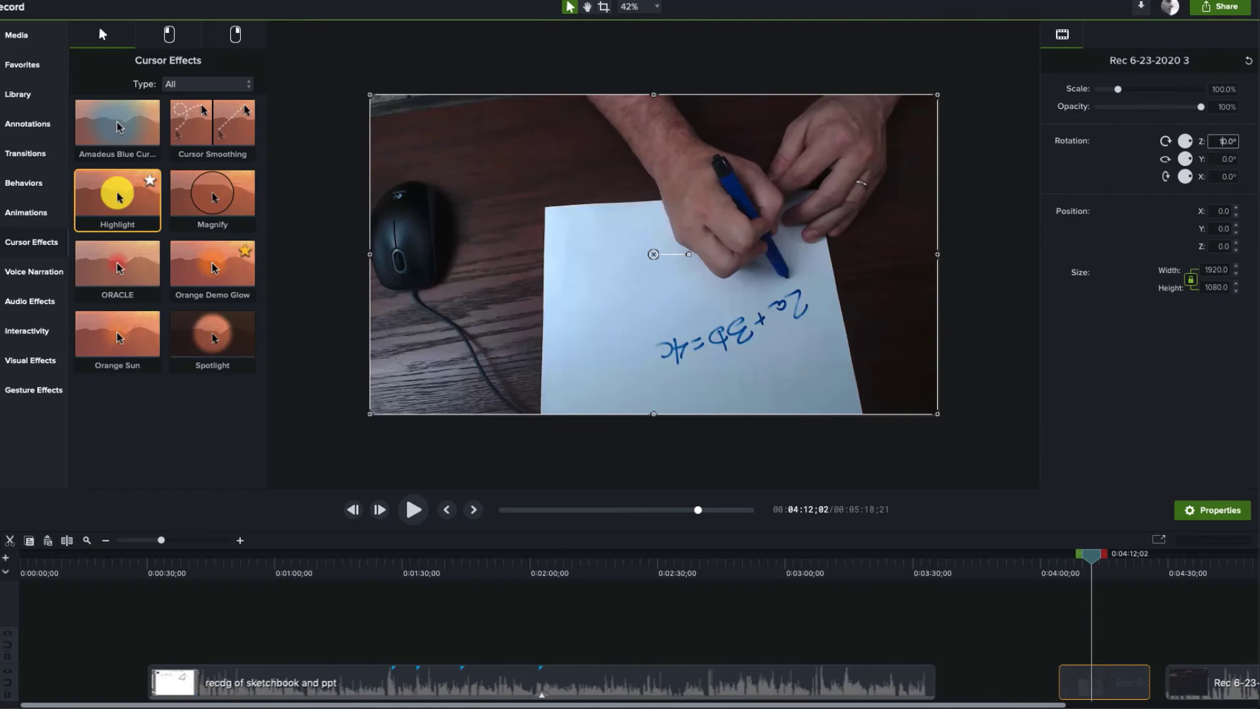
key(Return)
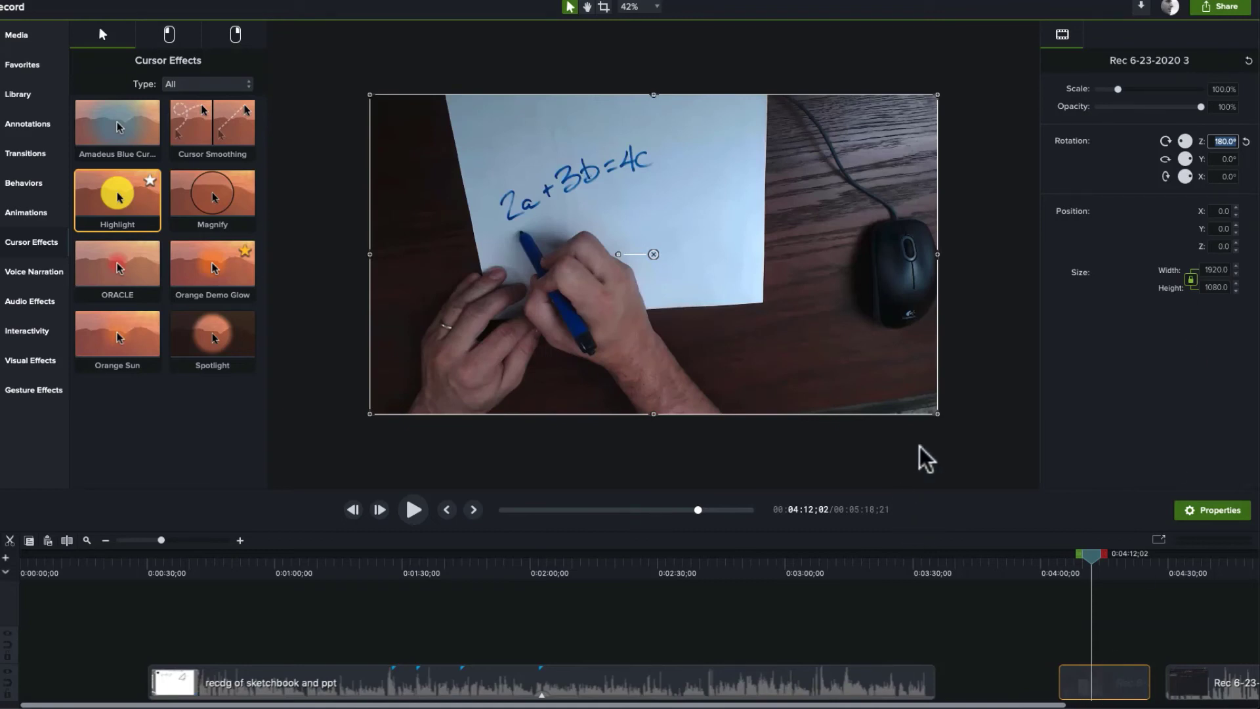
Enlarge the Rec 6-23-2020 3 webcam clip to a scale of 151.3% so the handwritten page fills the canvas
drag(938, 414, 1029, 475)
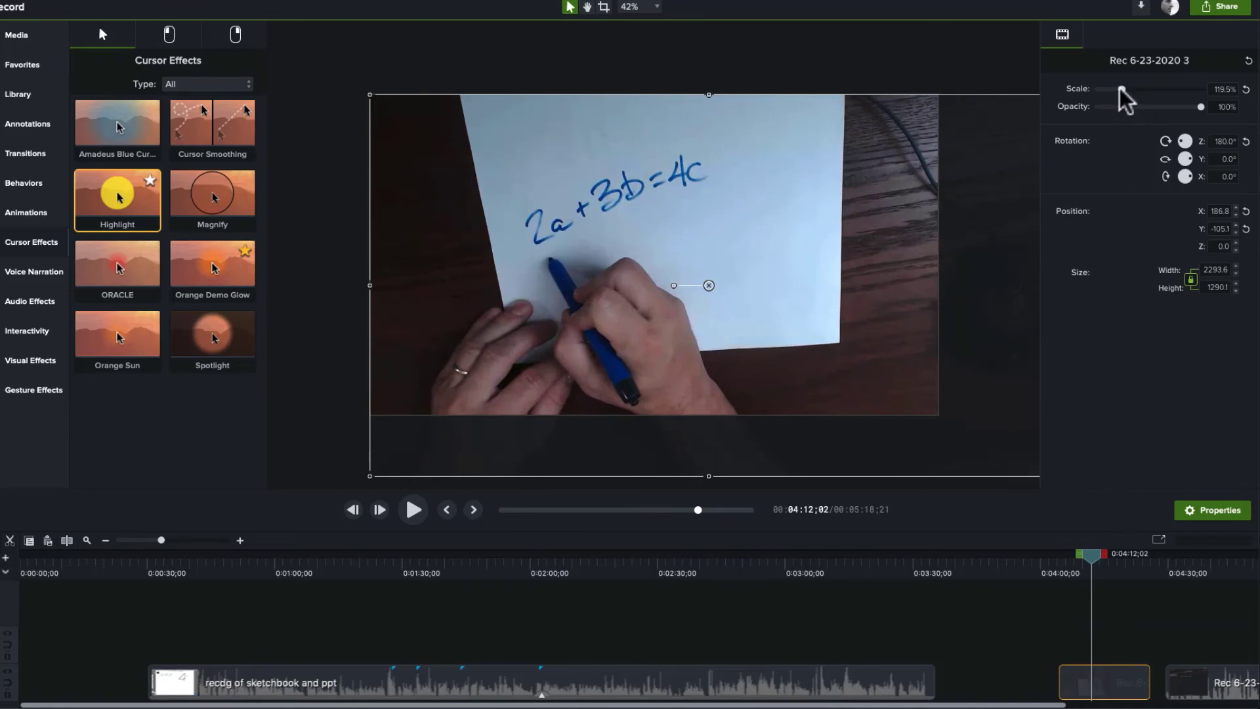
drag(1121, 90, 1128, 90)
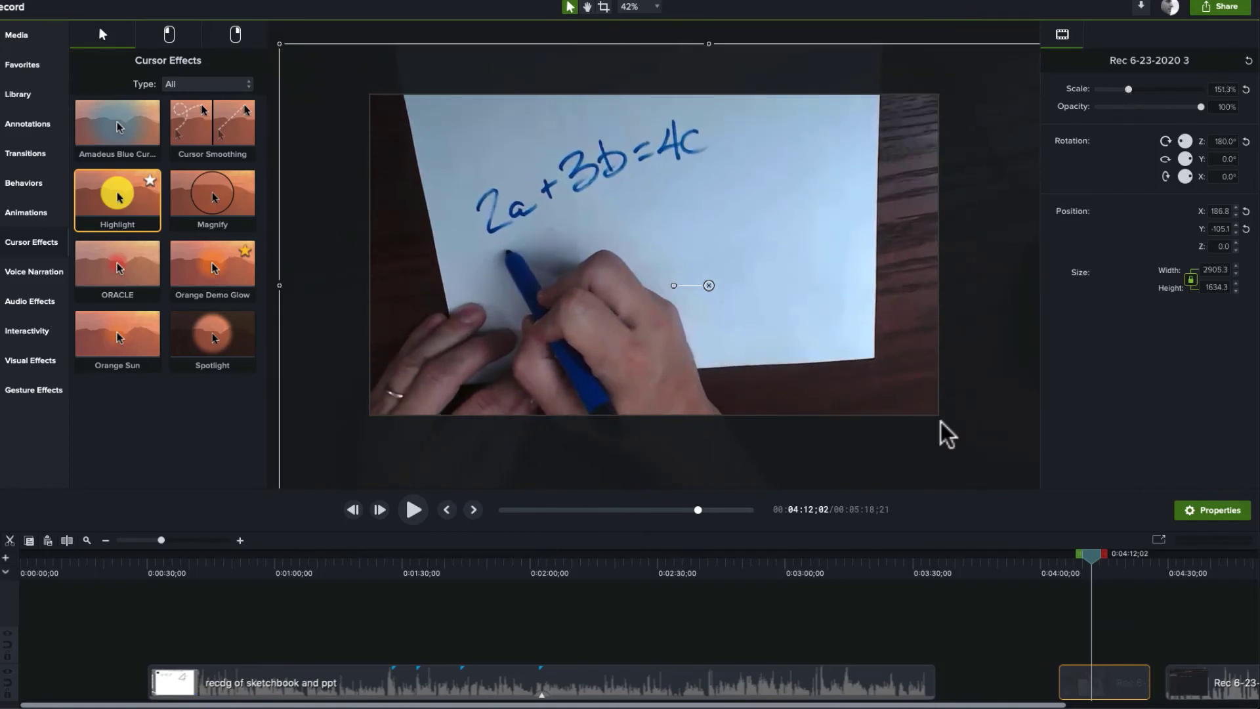
Enlarge the Rec 6-23-2020 5 iPad clip to a scale of 104.2%, pushing the note app's toolbar above the canvas
drag(1135, 578, 1181, 701)
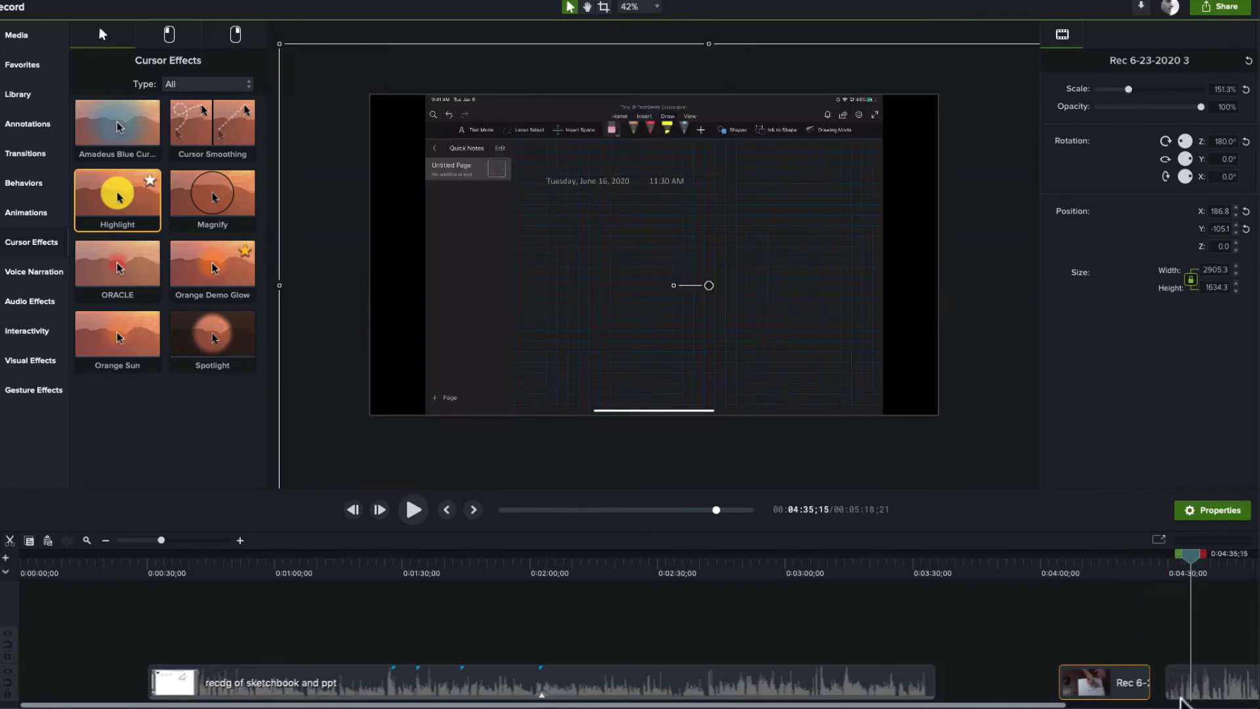
click(1198, 691)
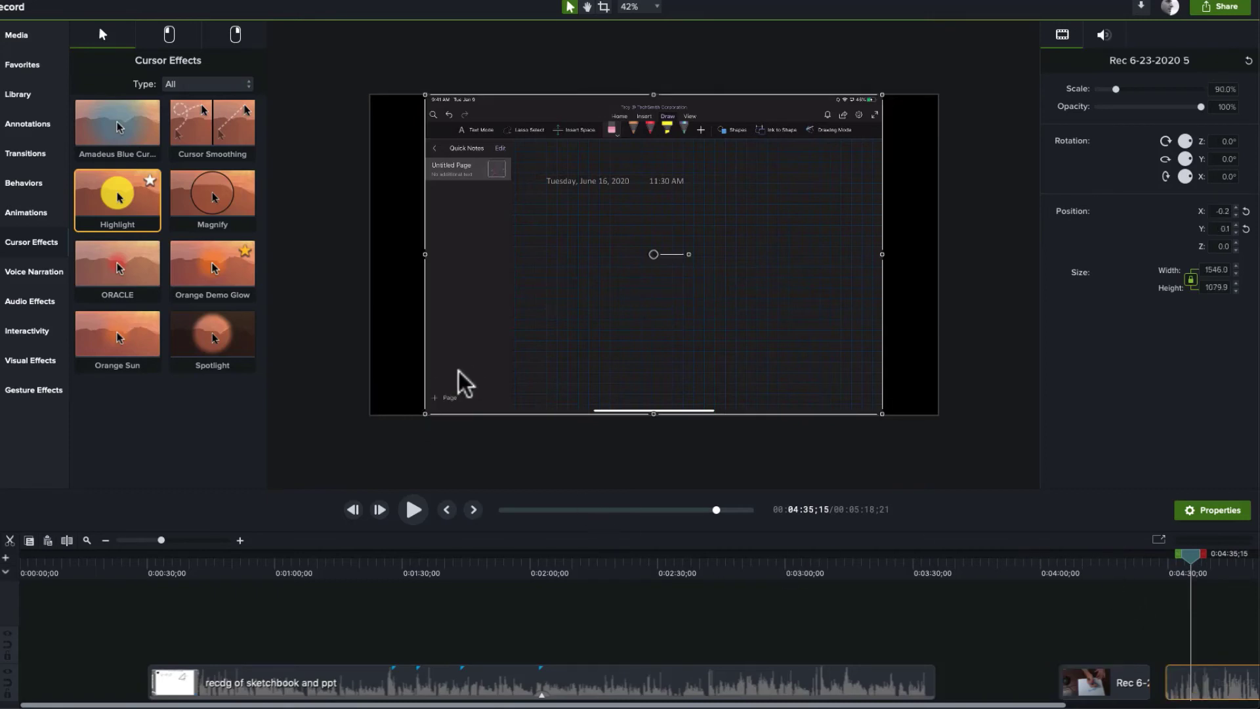
drag(658, 252, 657, 244)
drag(427, 98, 370, 57)
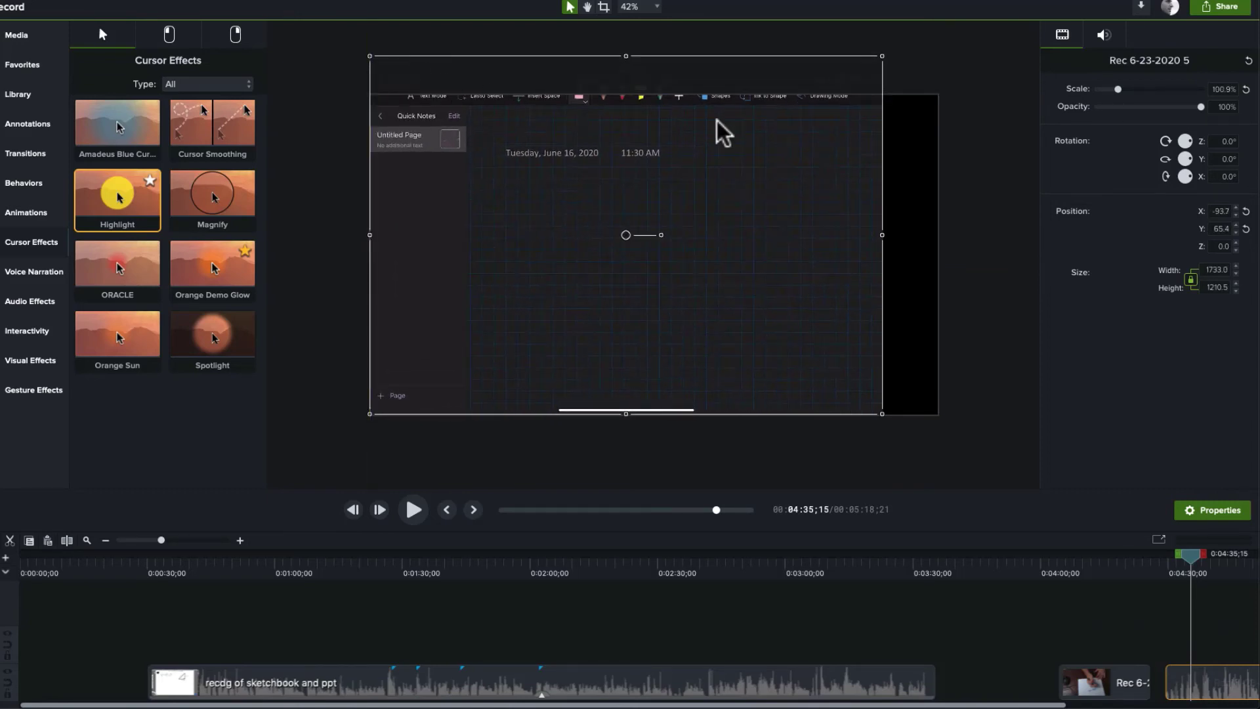
drag(881, 54, 900, 45)
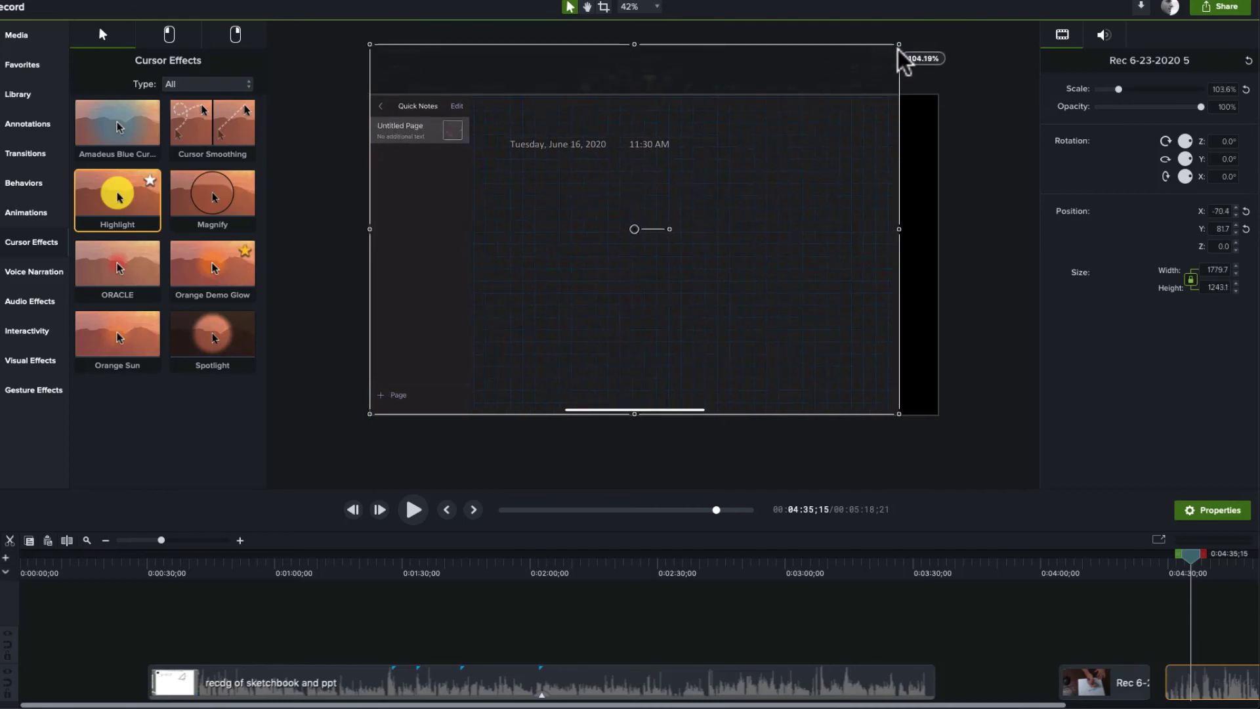
Center the enlarged iPad clip horizontally on the canvas, at about X 0.2
drag(627, 233, 654, 237)
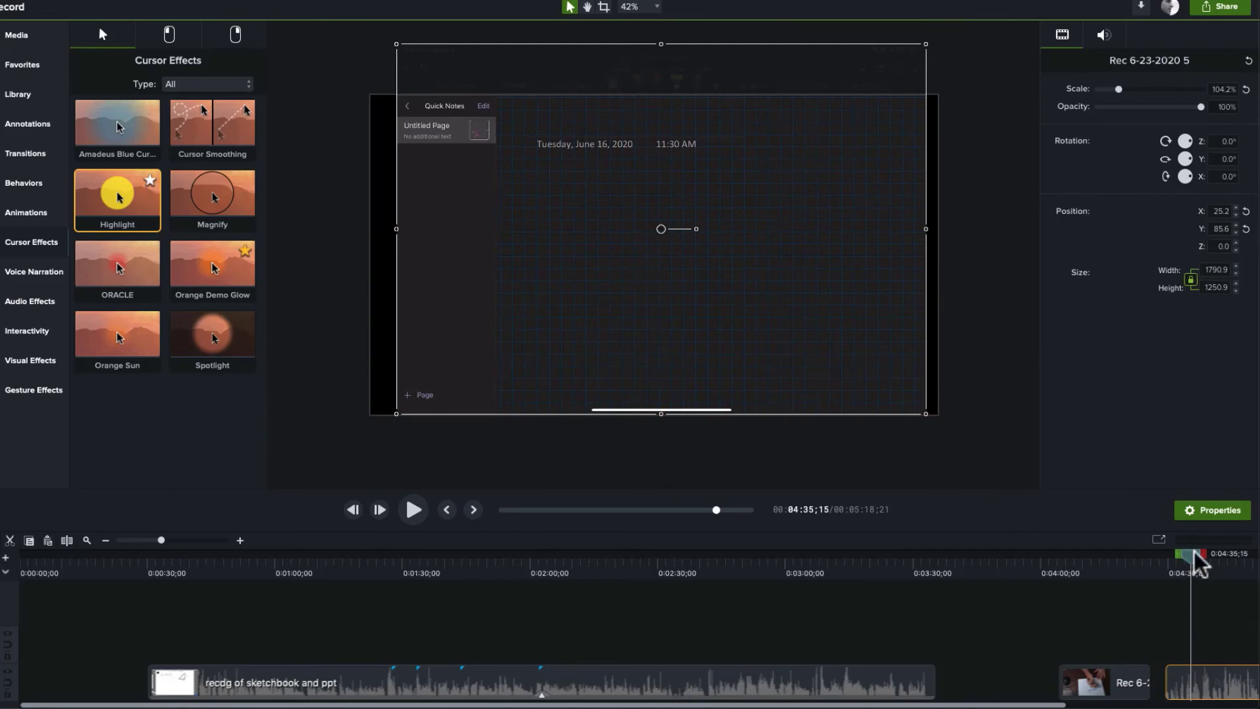
mouse_move(1196, 563)
mouse_down()
mouse_move(1239, 570)
mouse_move(1224, 563)
mouse_move(1199, 583)
mouse_up()
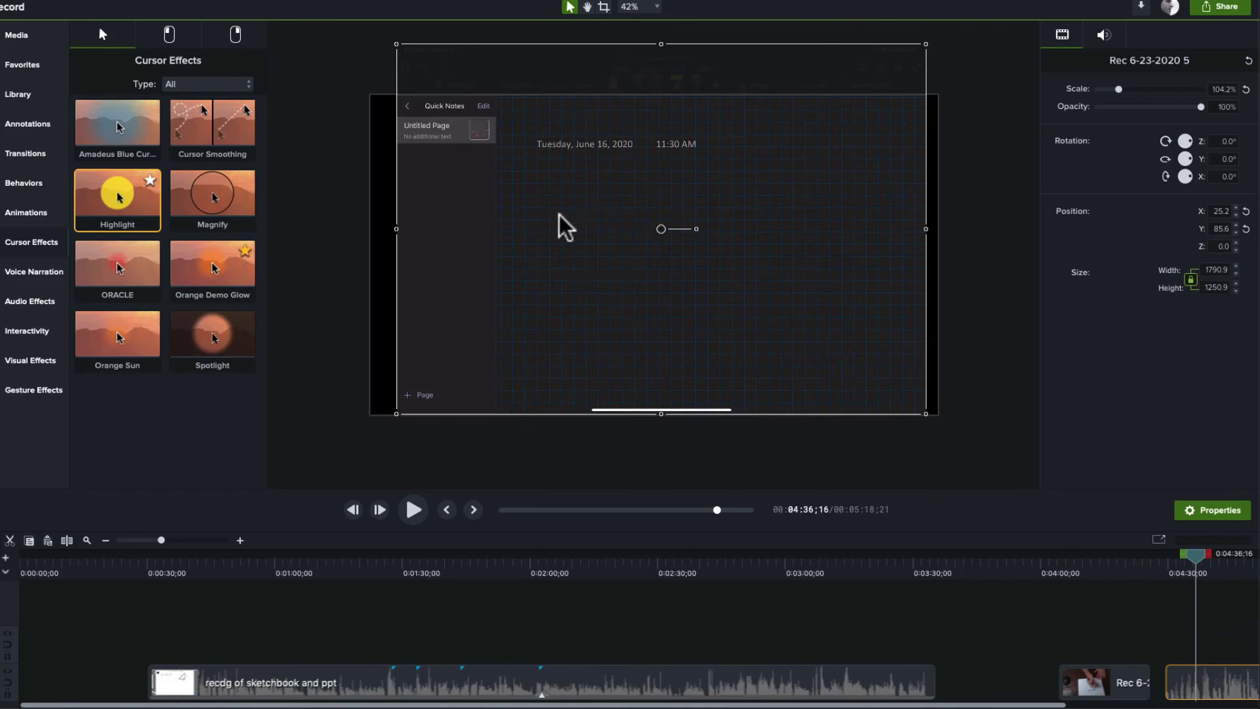
drag(558, 217, 551, 216)
Review the project settings and apply them with 1080p (1920x1080) dimensions and a 30 fps frame rate
click(657, 10)
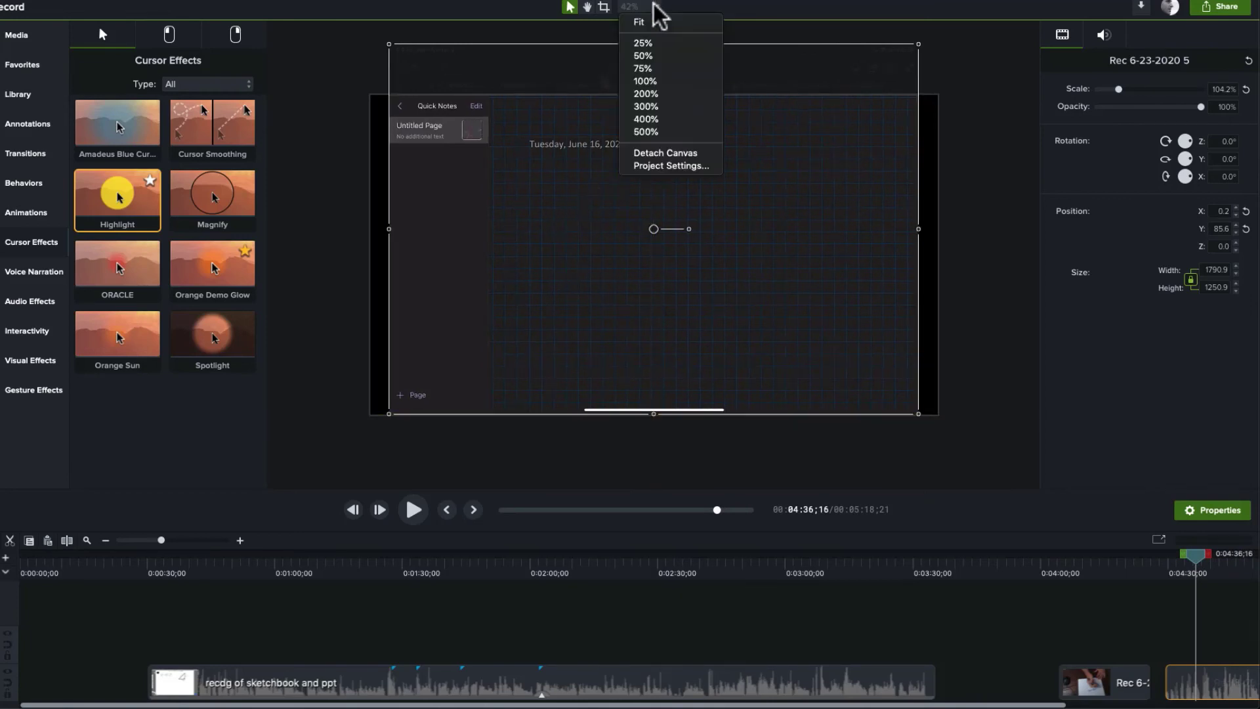
click(664, 167)
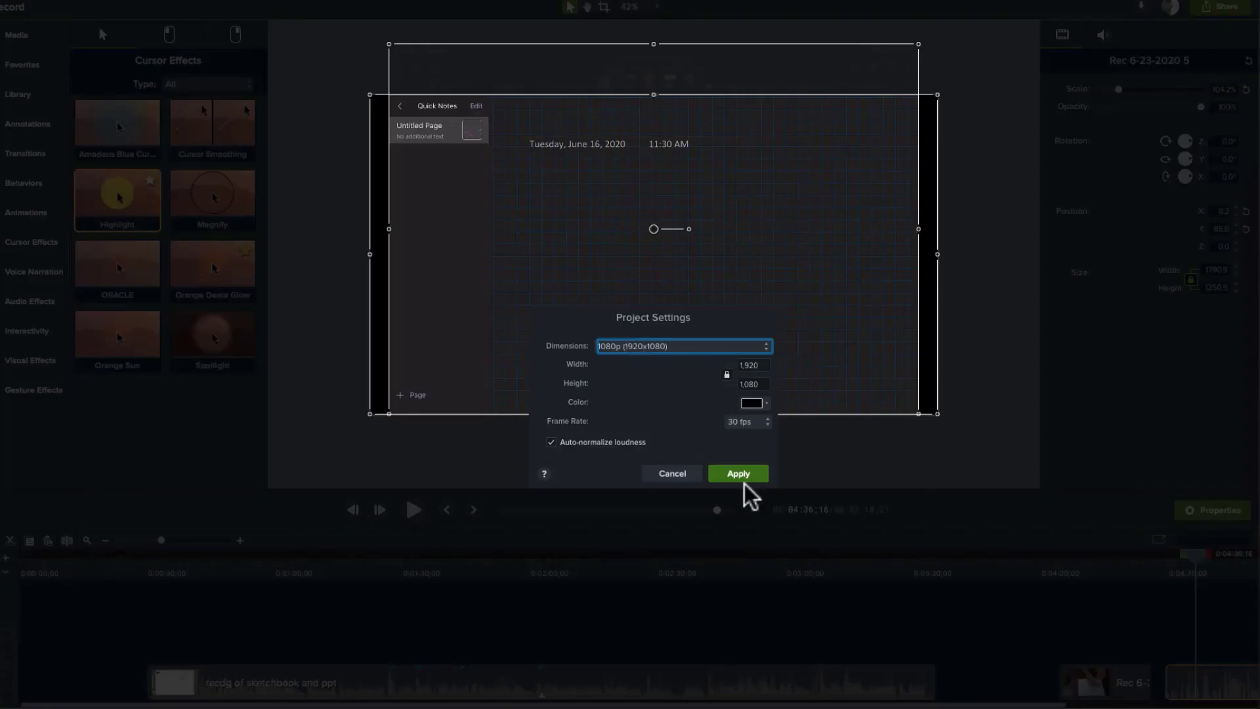
click(738, 474)
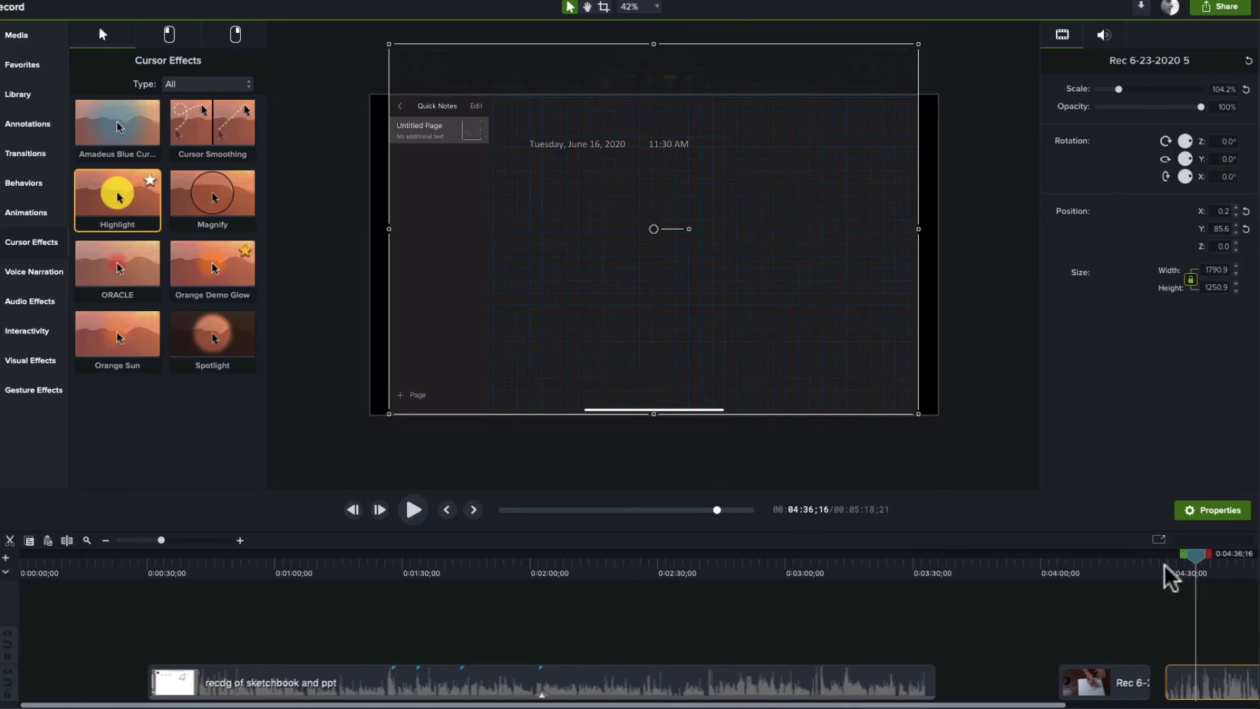
Preview the gap before the webcam clip and magnetize Track 1 to close the gaps between its clips
drag(1193, 557, 1015, 589)
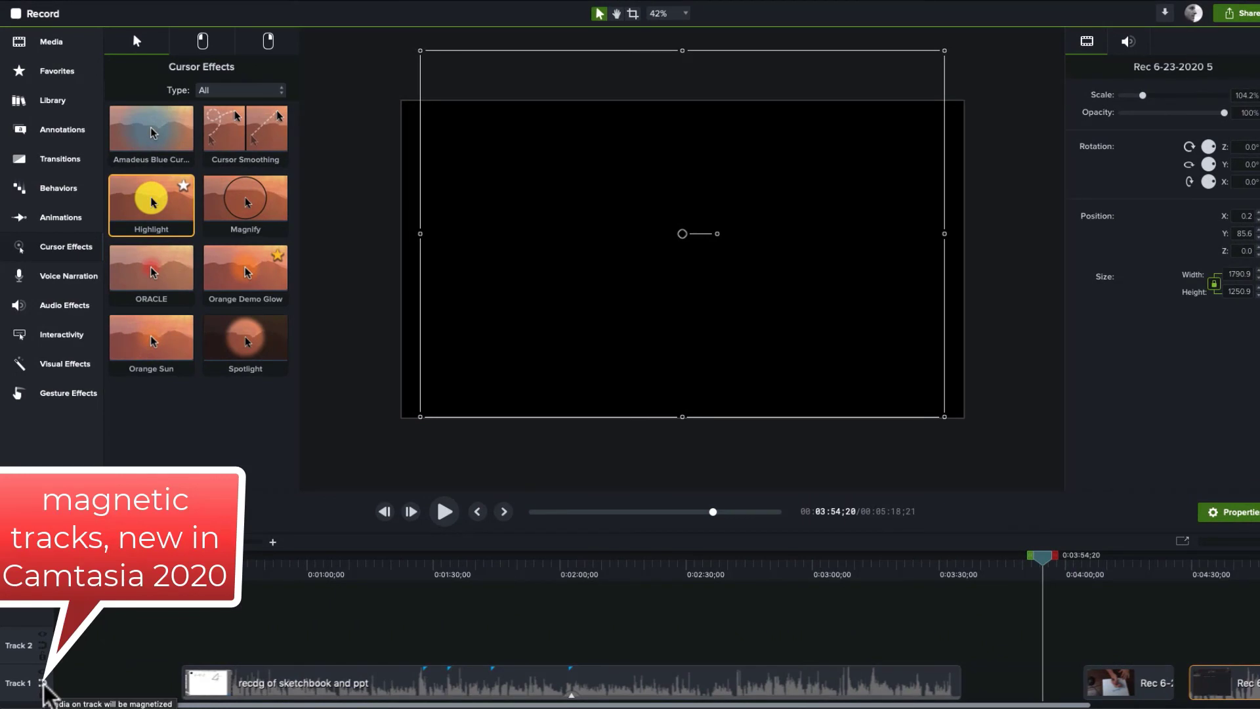
click(42, 683)
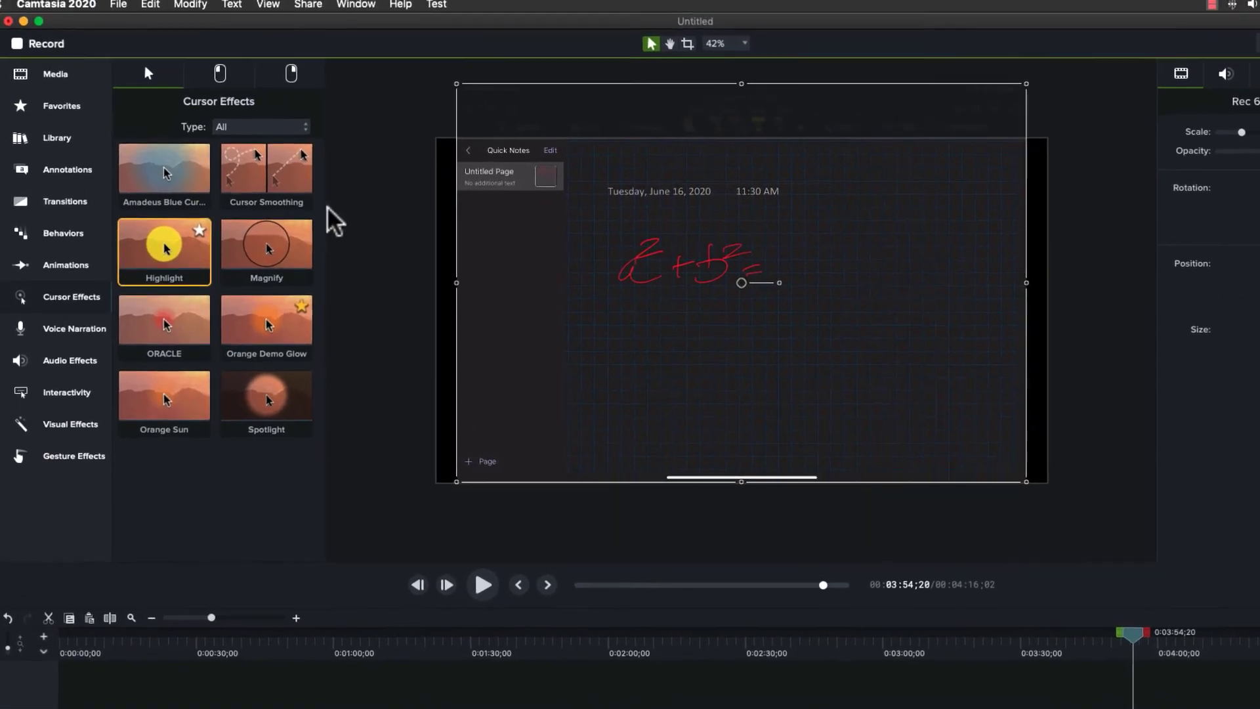
Start exporting the project to a local MP4 file
click(317, 5)
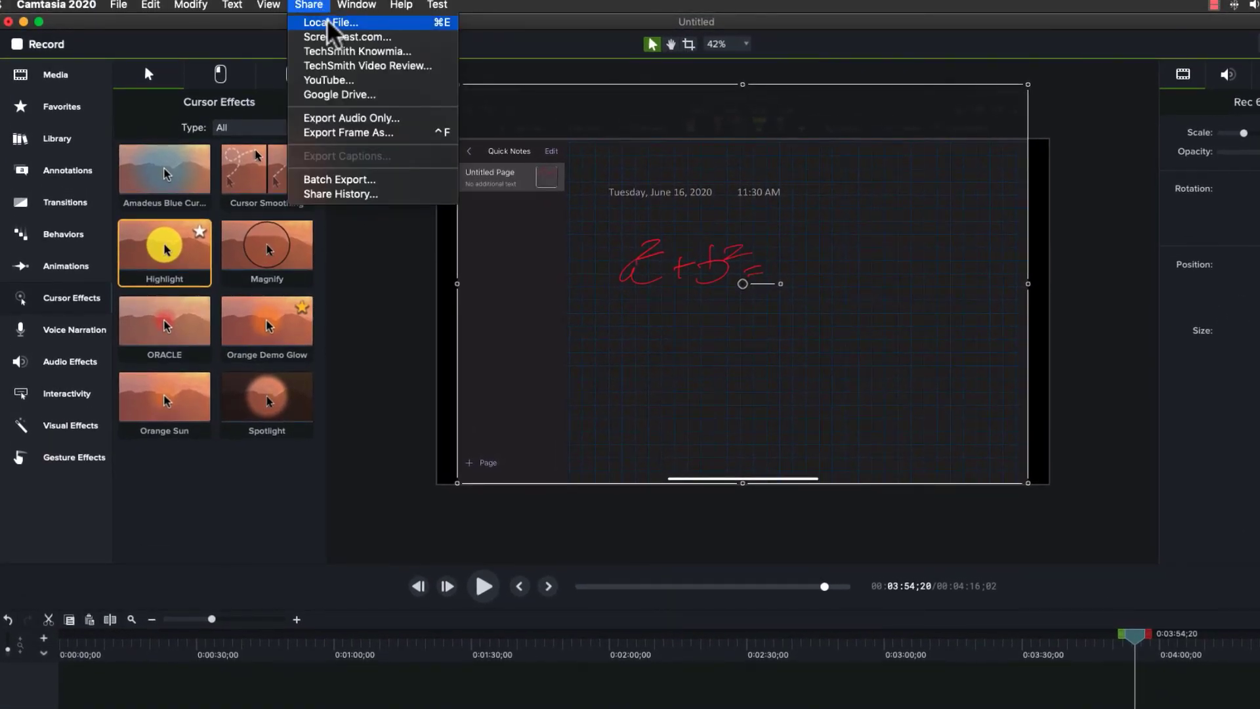
click(328, 24)
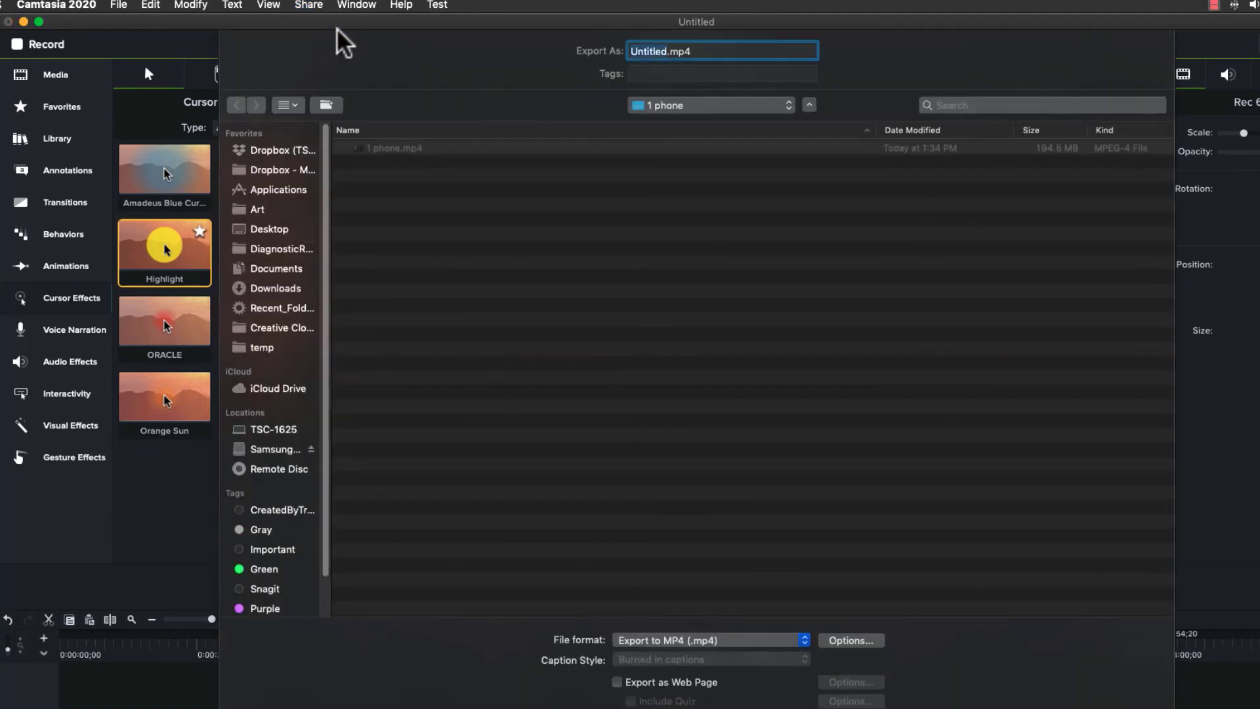